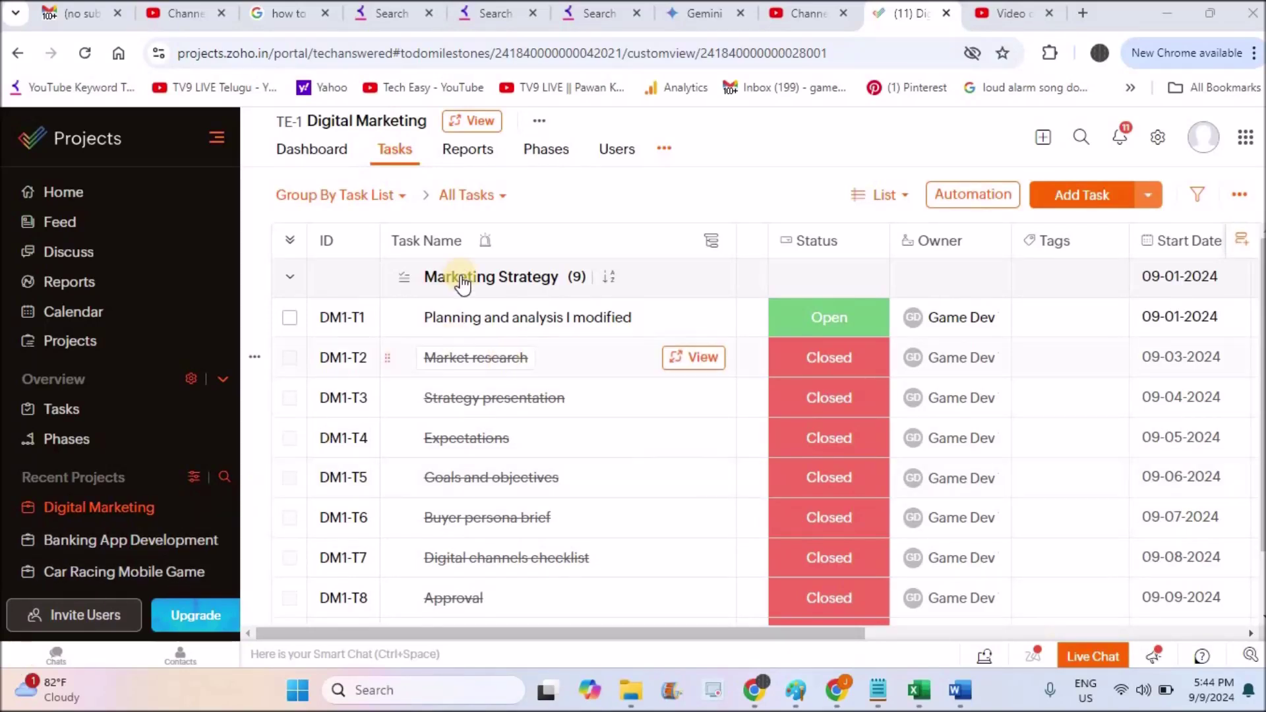
Browse the predefined task views and grouping options, then dismiss the views list
click(512, 215)
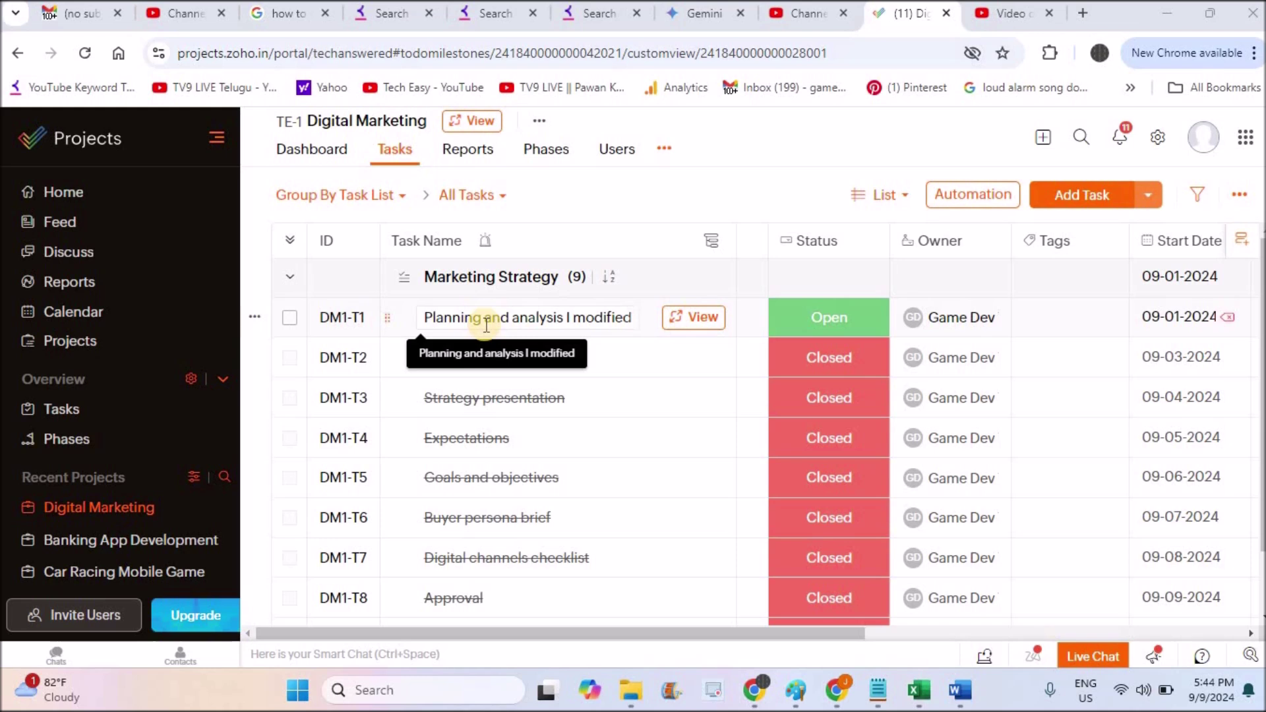
click(336, 195)
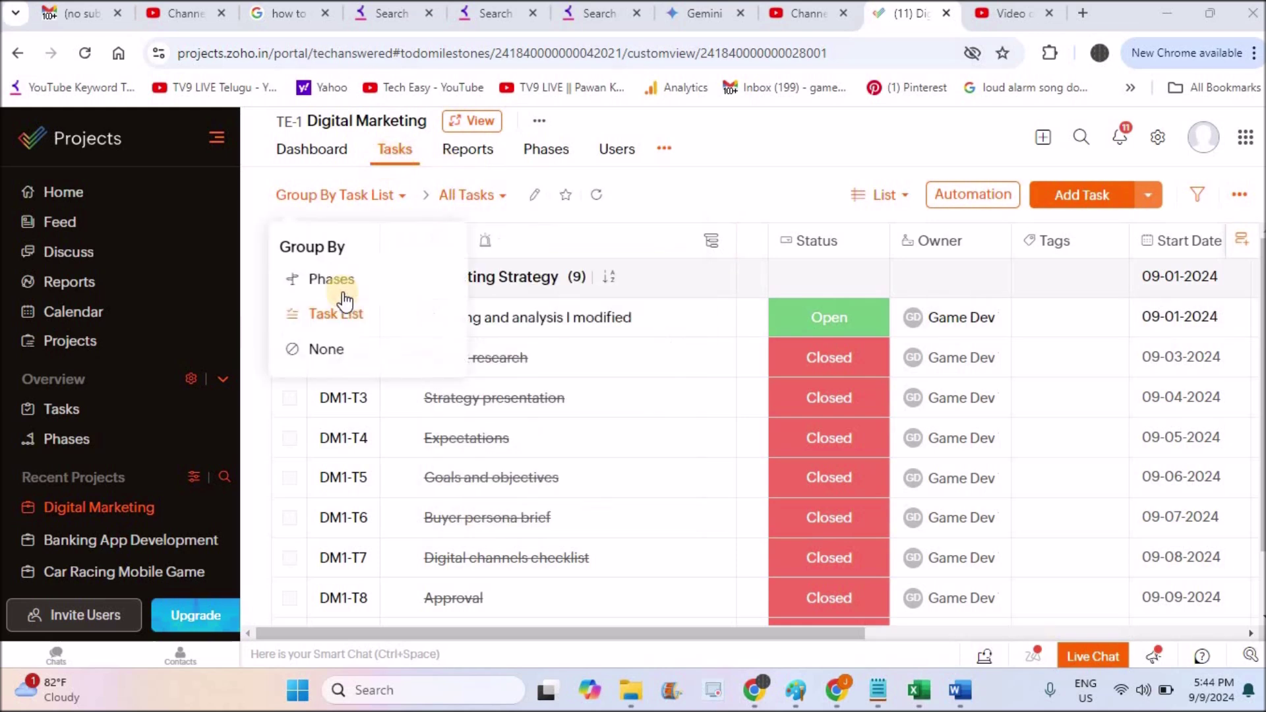
click(469, 194)
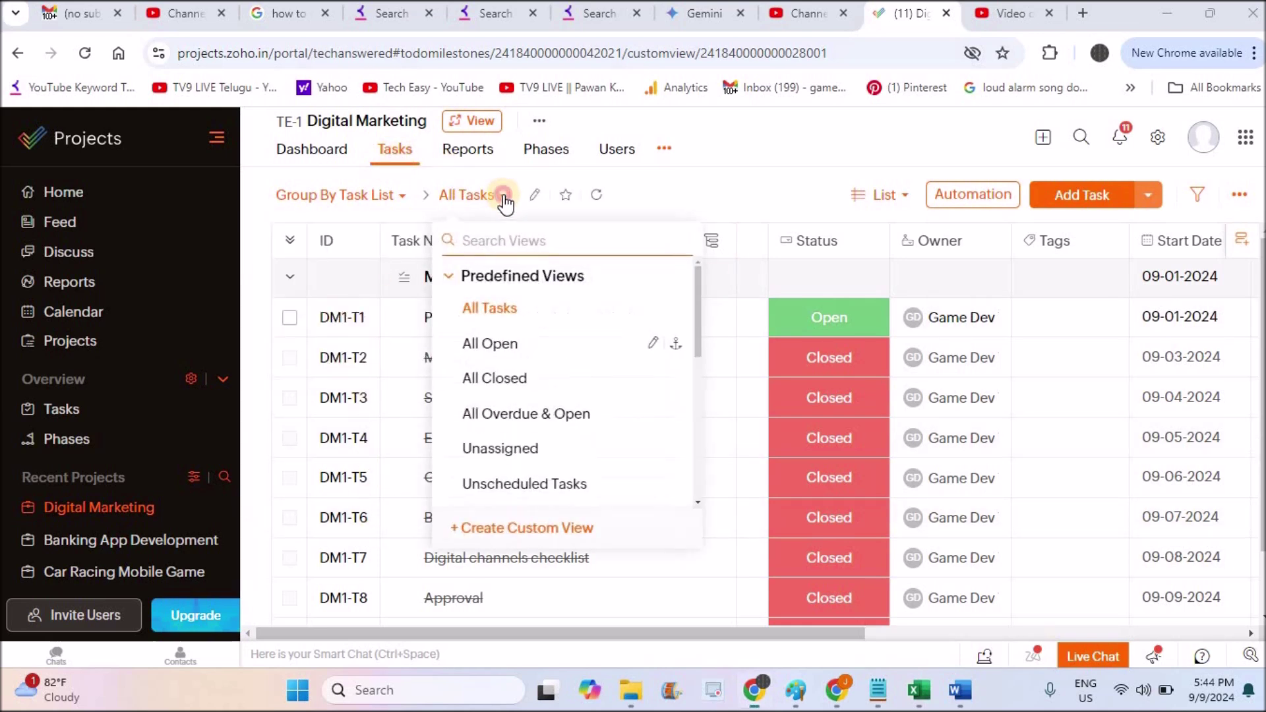
click(679, 188)
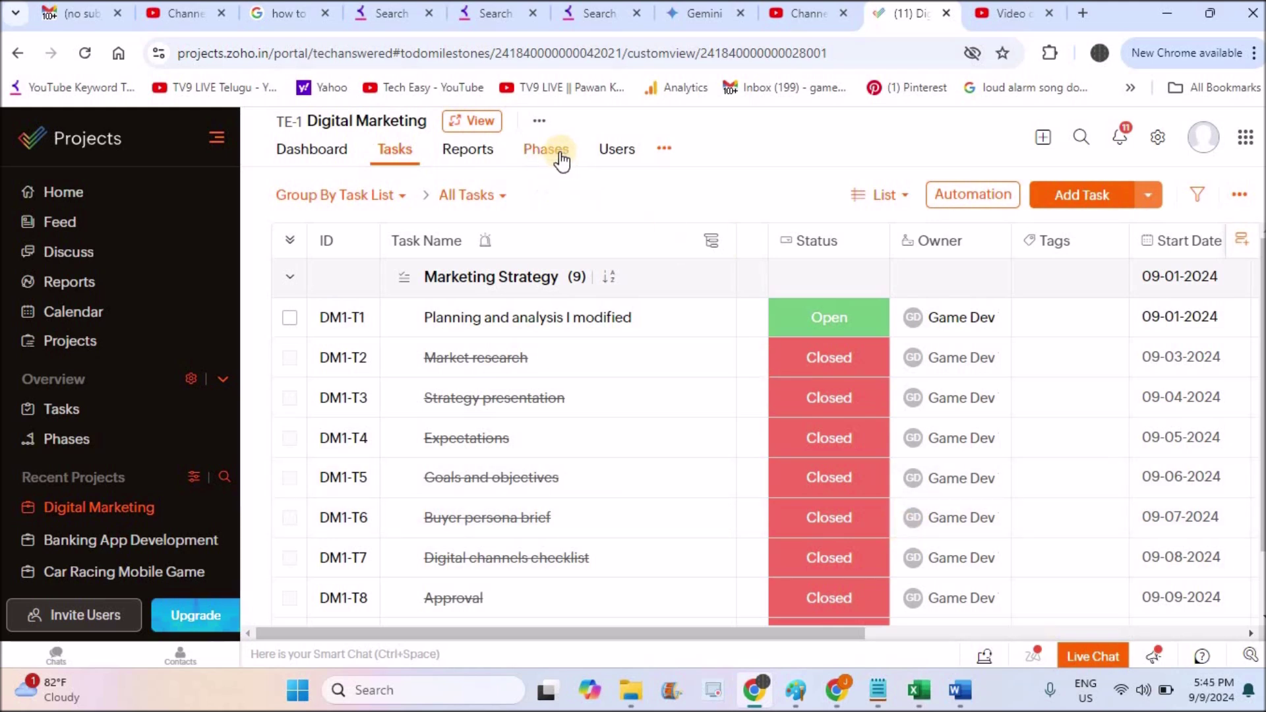
Review Organize Tabs, cancel without changes, and go to Setup's Modules page
click(668, 153)
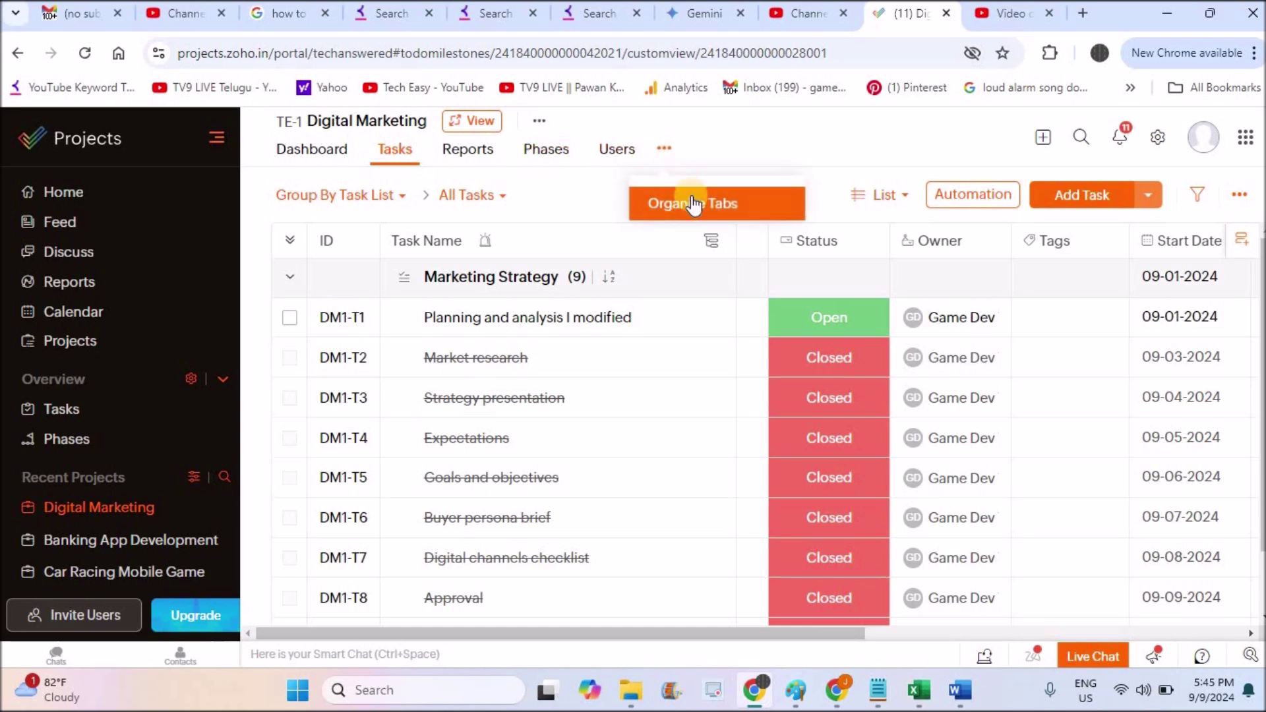
click(692, 198)
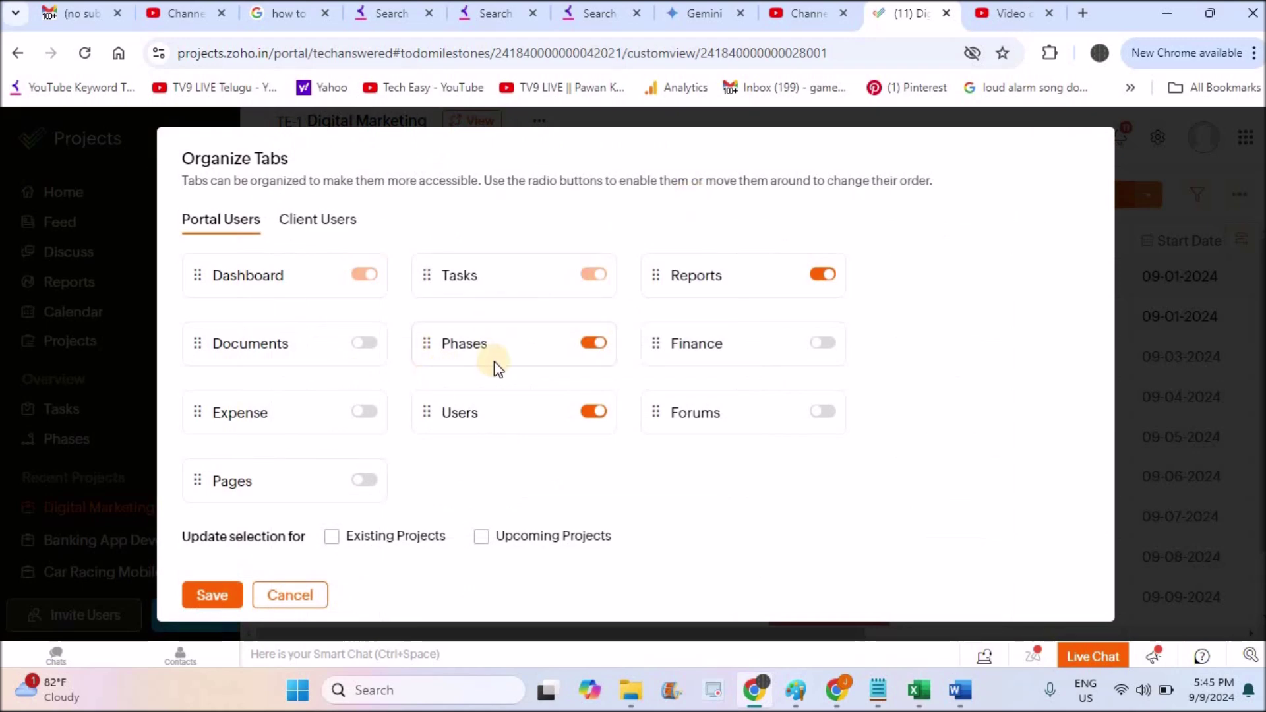
click(285, 596)
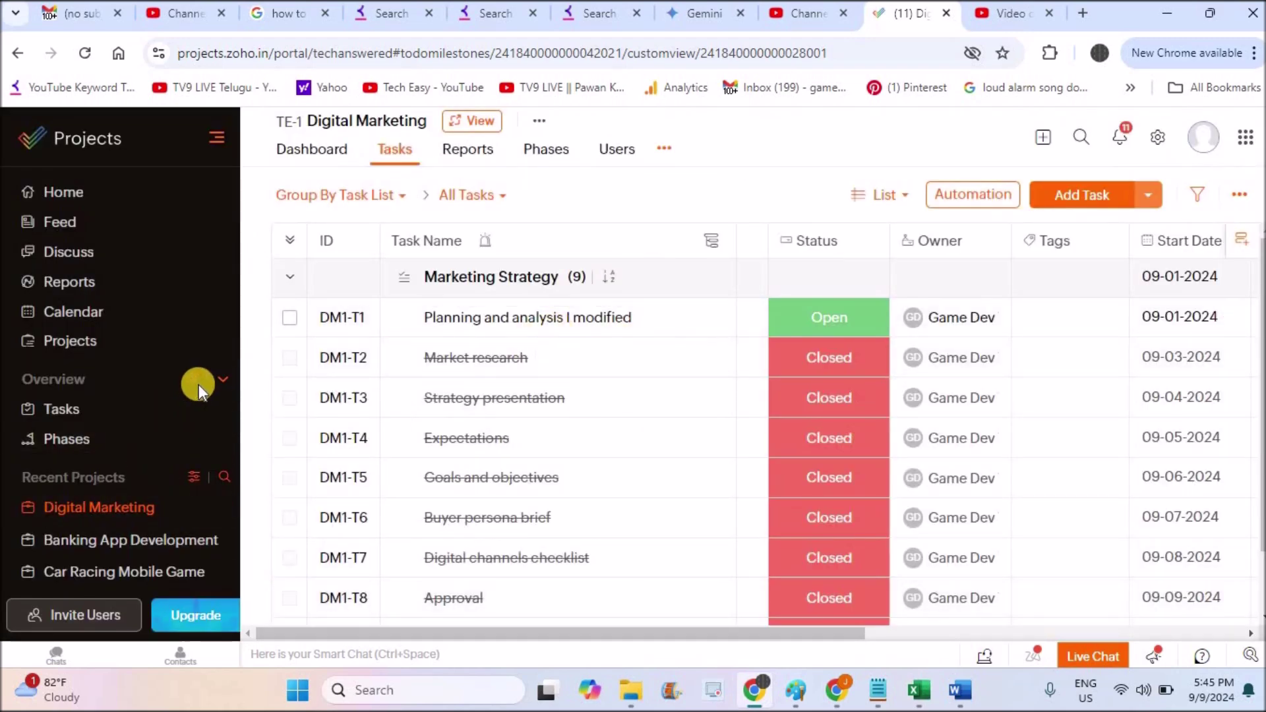
click(194, 381)
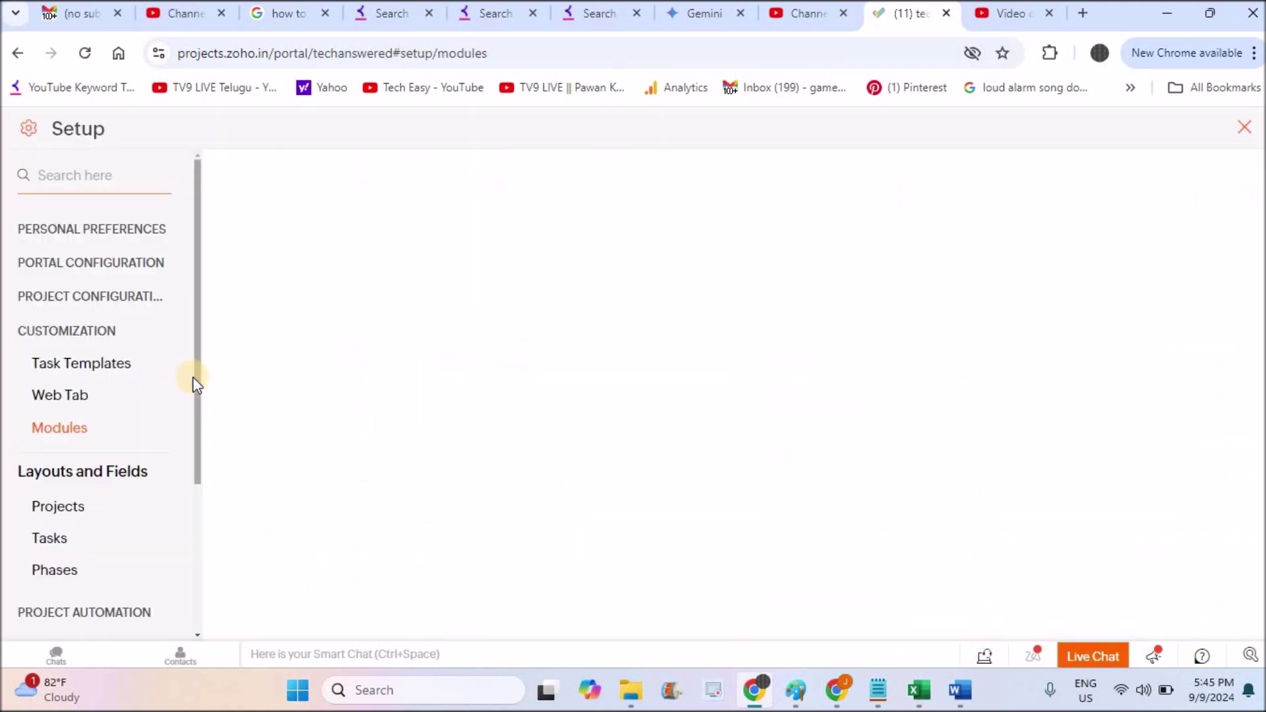
Confirm the Phase module is on, exit Setup, and show Digital Marketing's phases
click(990, 332)
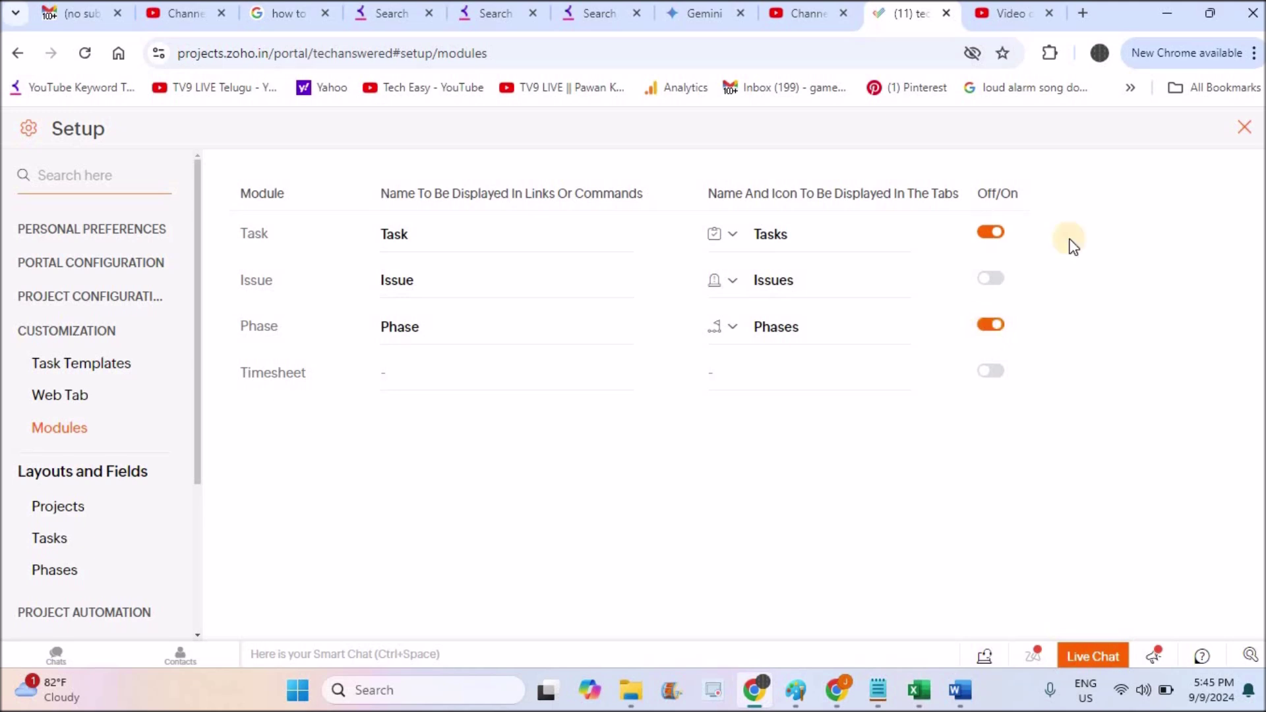
click(1244, 128)
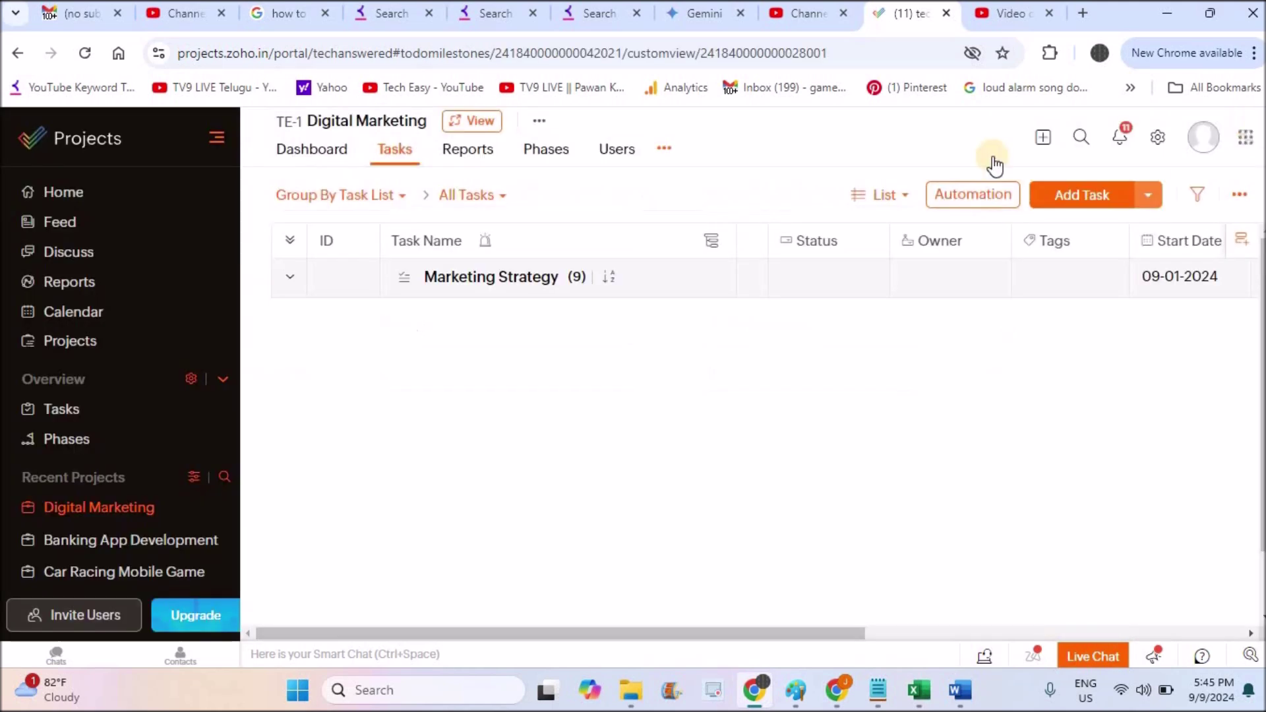
click(555, 149)
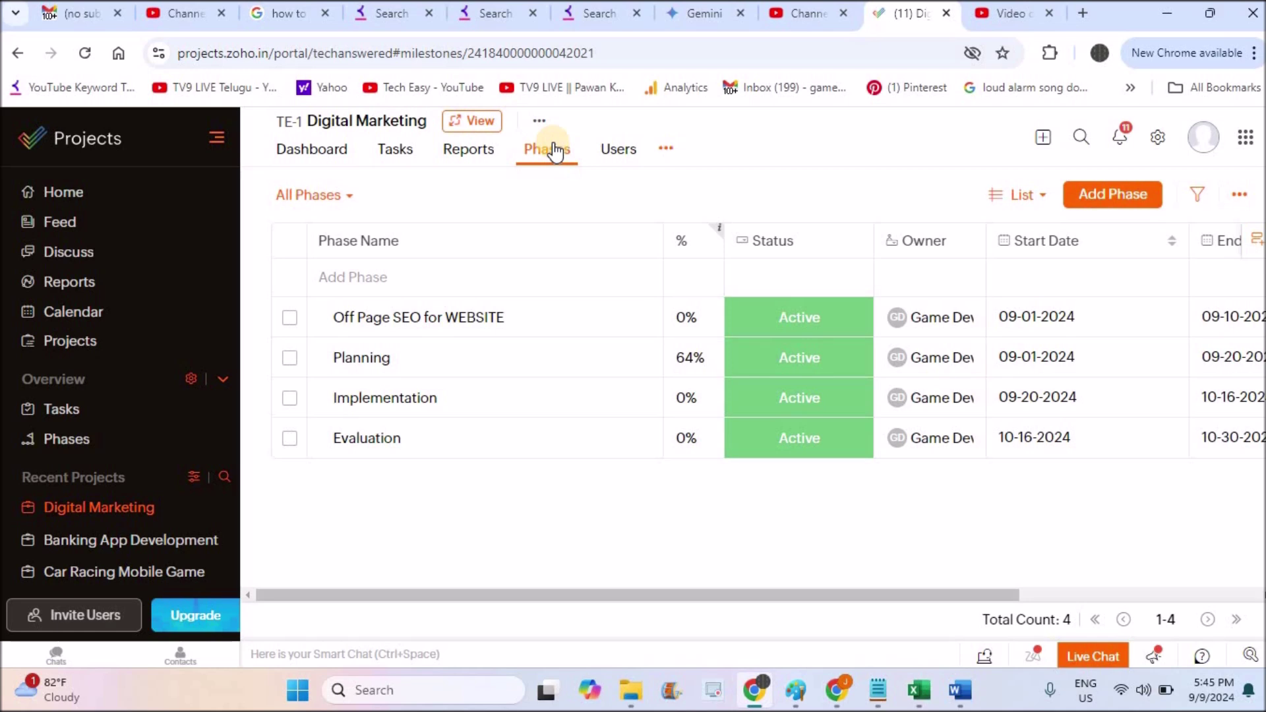
Refresh Digital Marketing's four-phase list and start a blank New Phase form
click(546, 150)
click(1124, 195)
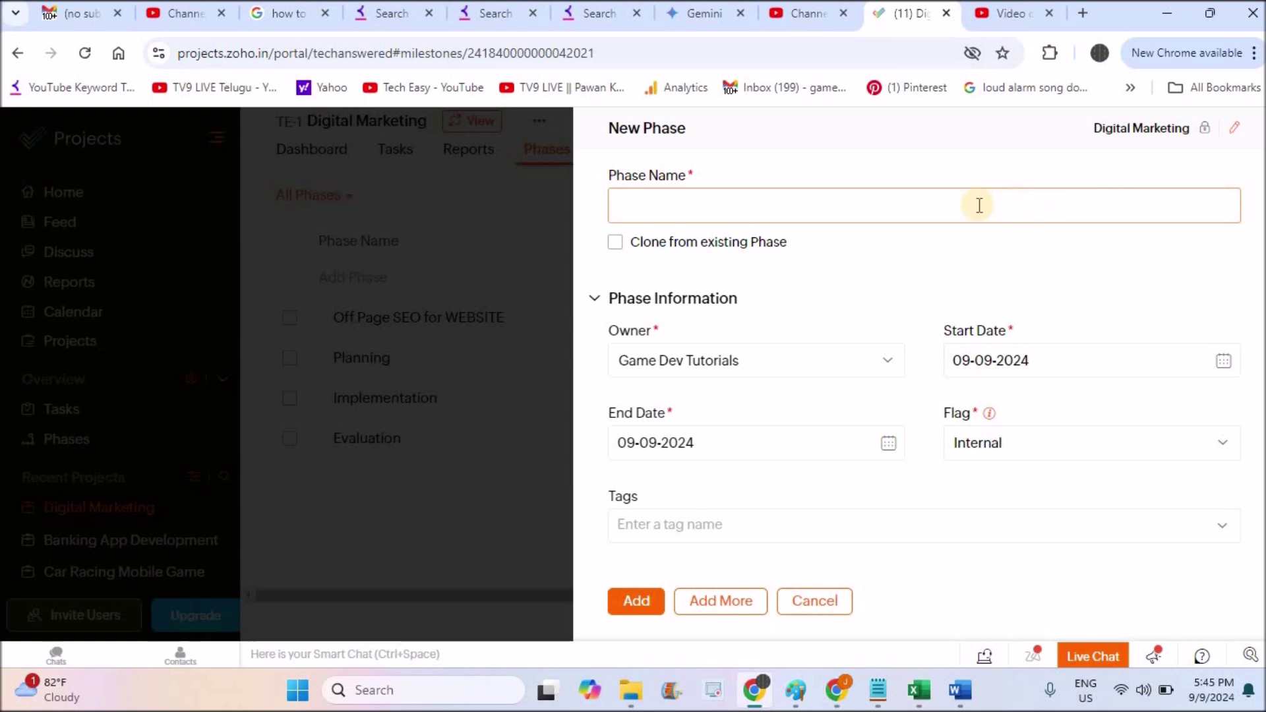
click(949, 203)
text(T)
text(esting )
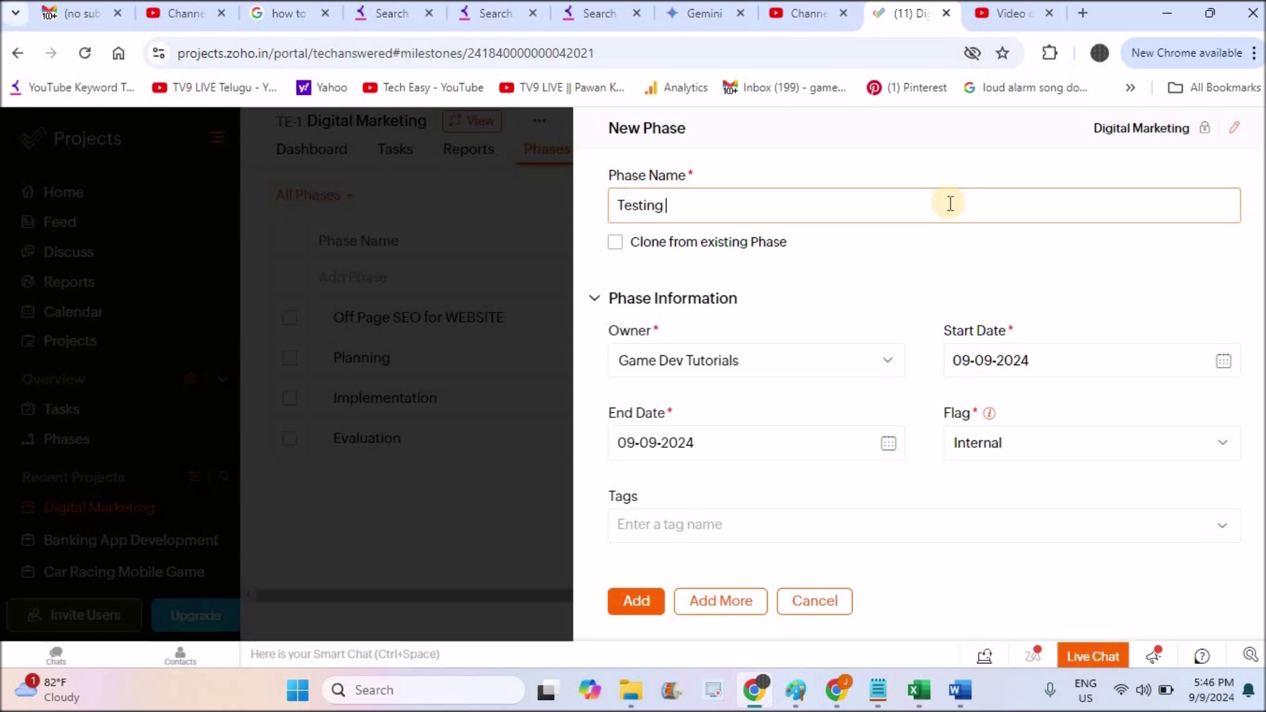
text(Mi)
text(lestone)
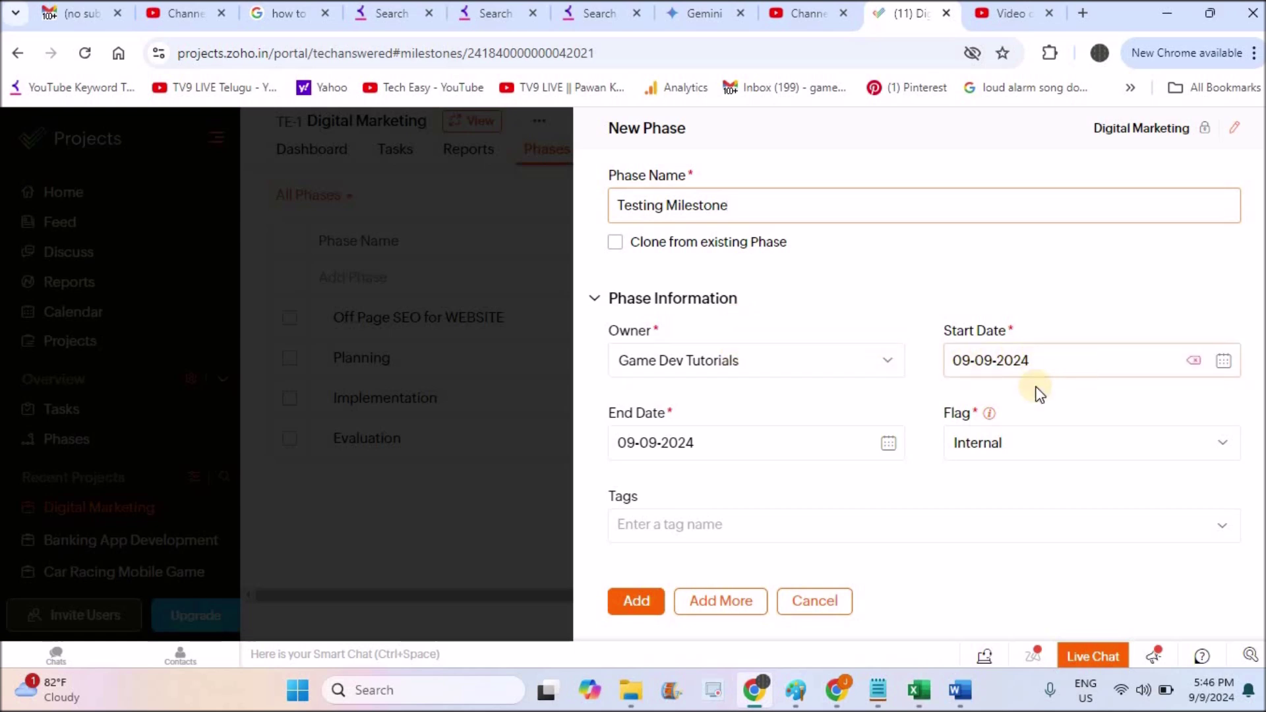
Enter 'Testing Milestone' as the phase name and bring up the end-date calendar
click(888, 453)
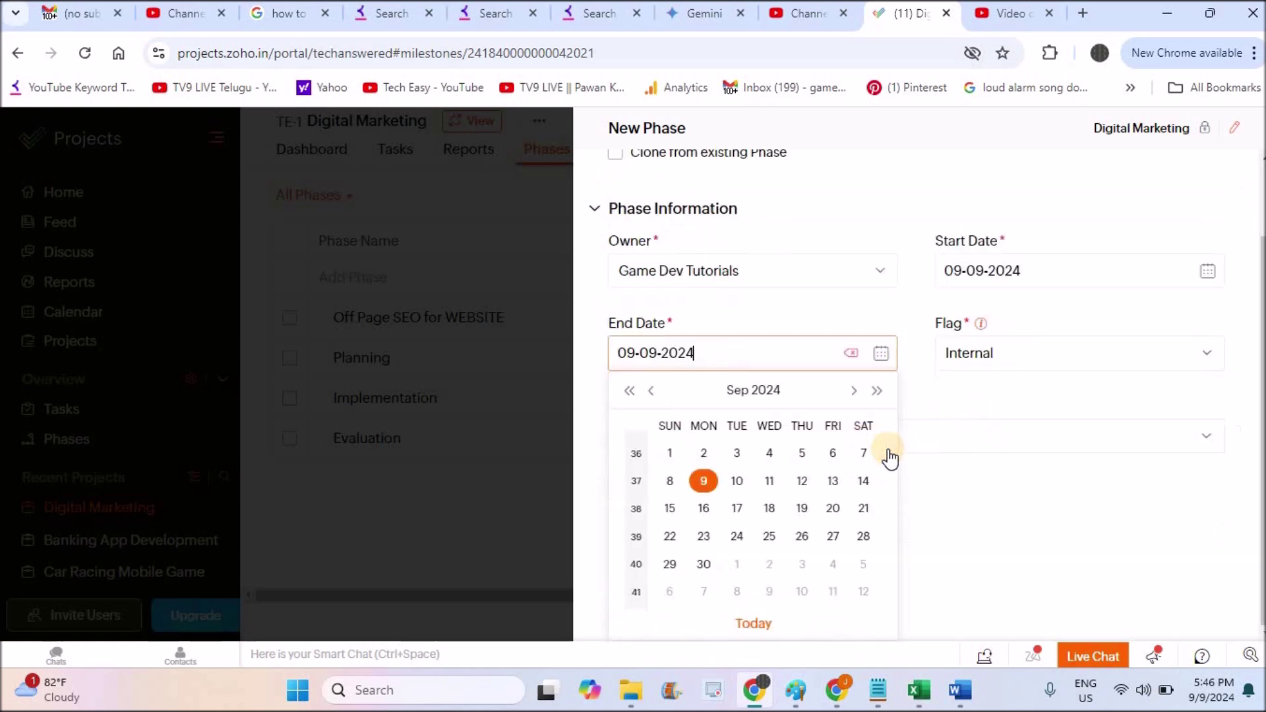
Set the end date to 09-27-2024, add the tag 'testing the code', and save
click(833, 535)
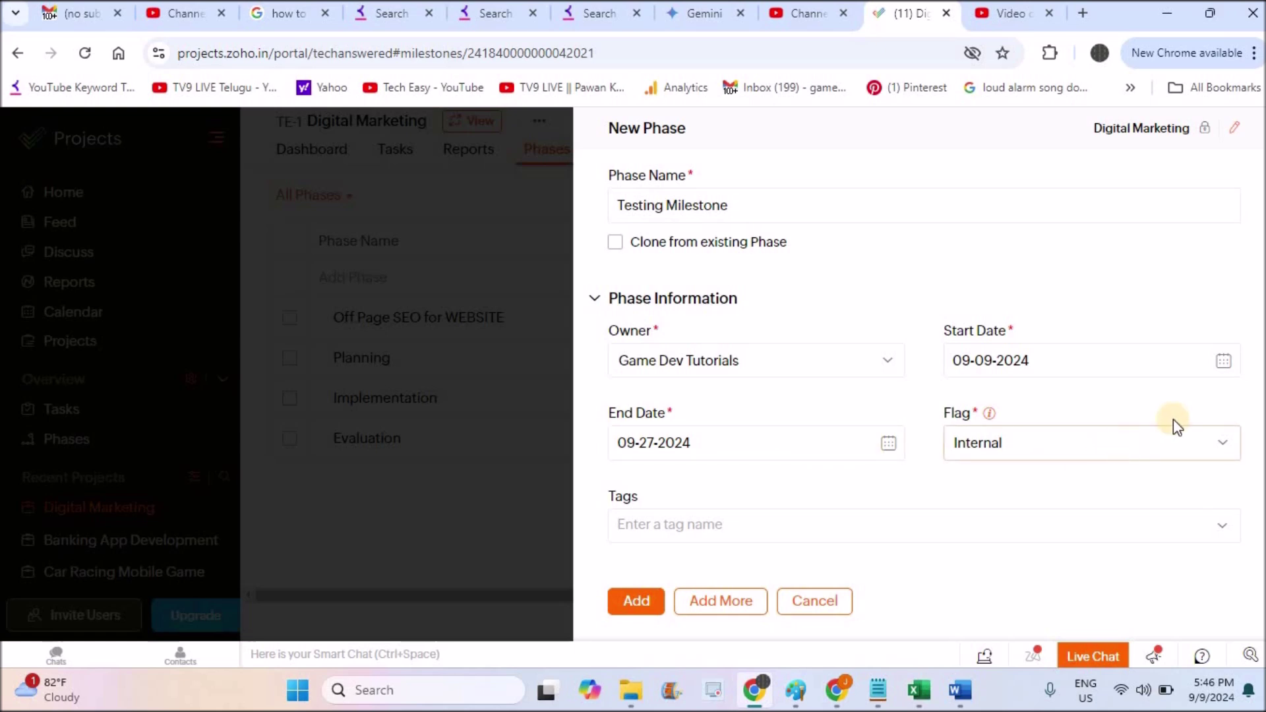
click(963, 525)
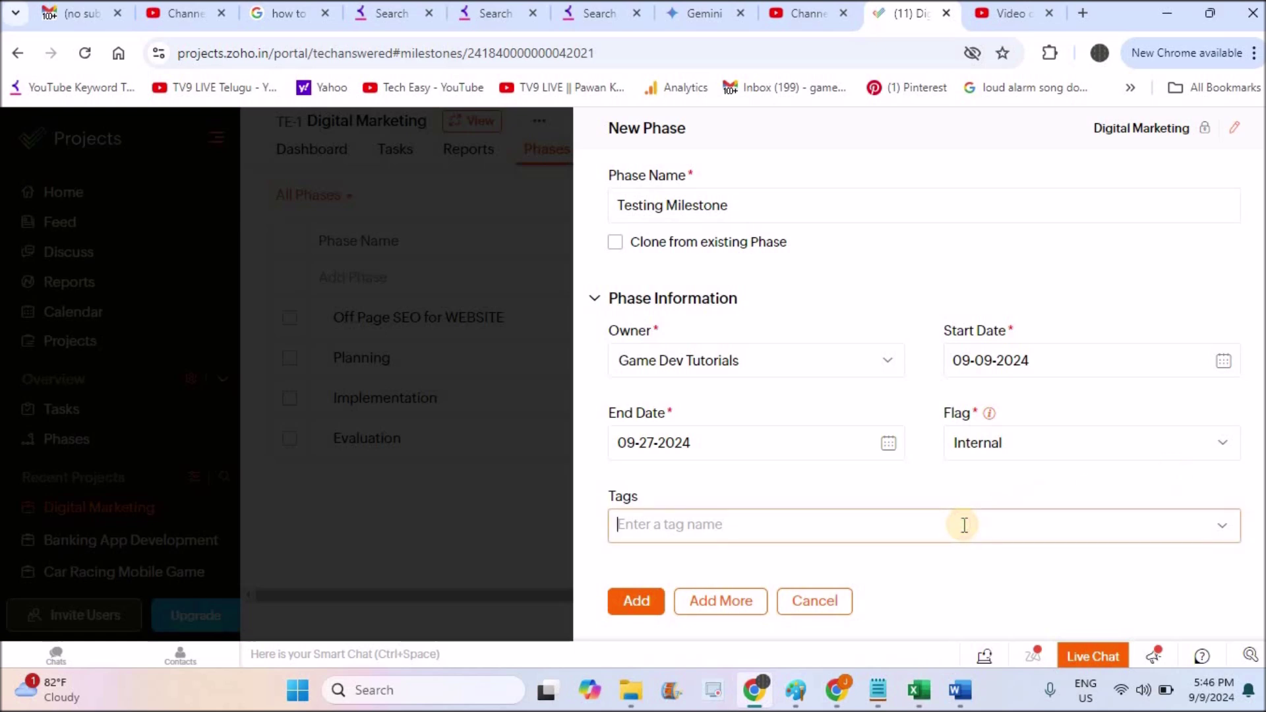
text(testing)
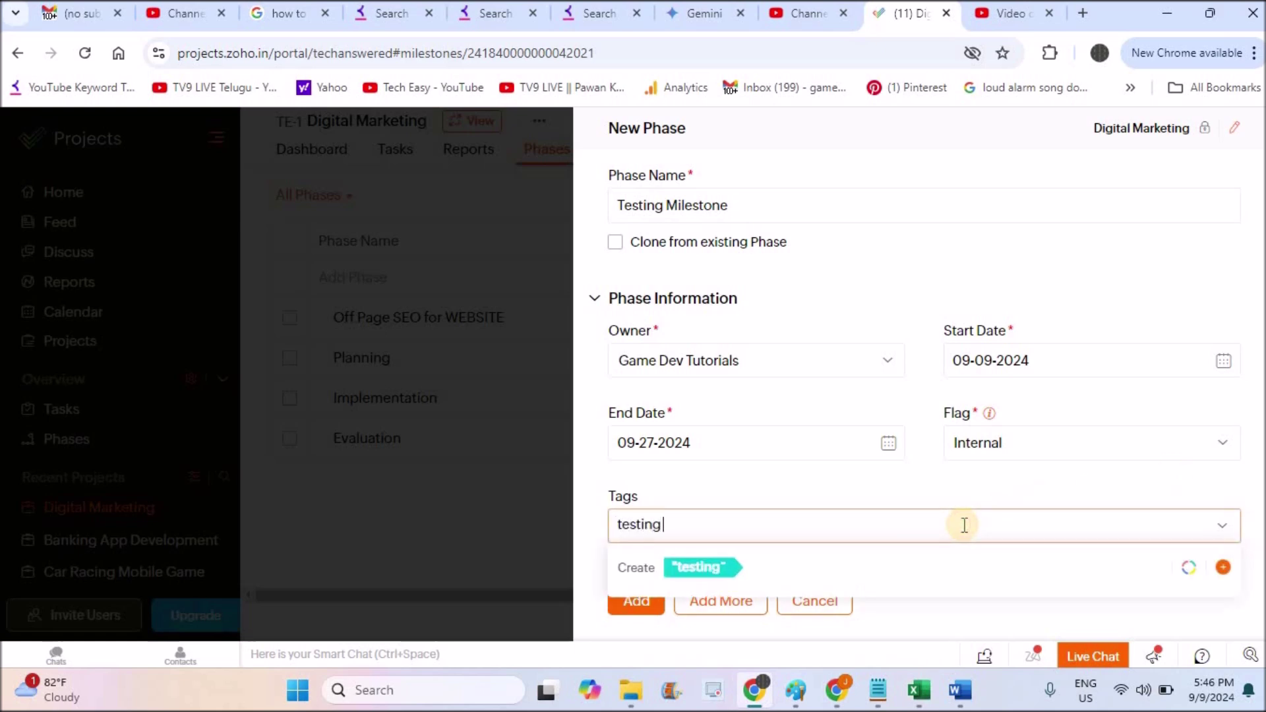
text( the code)
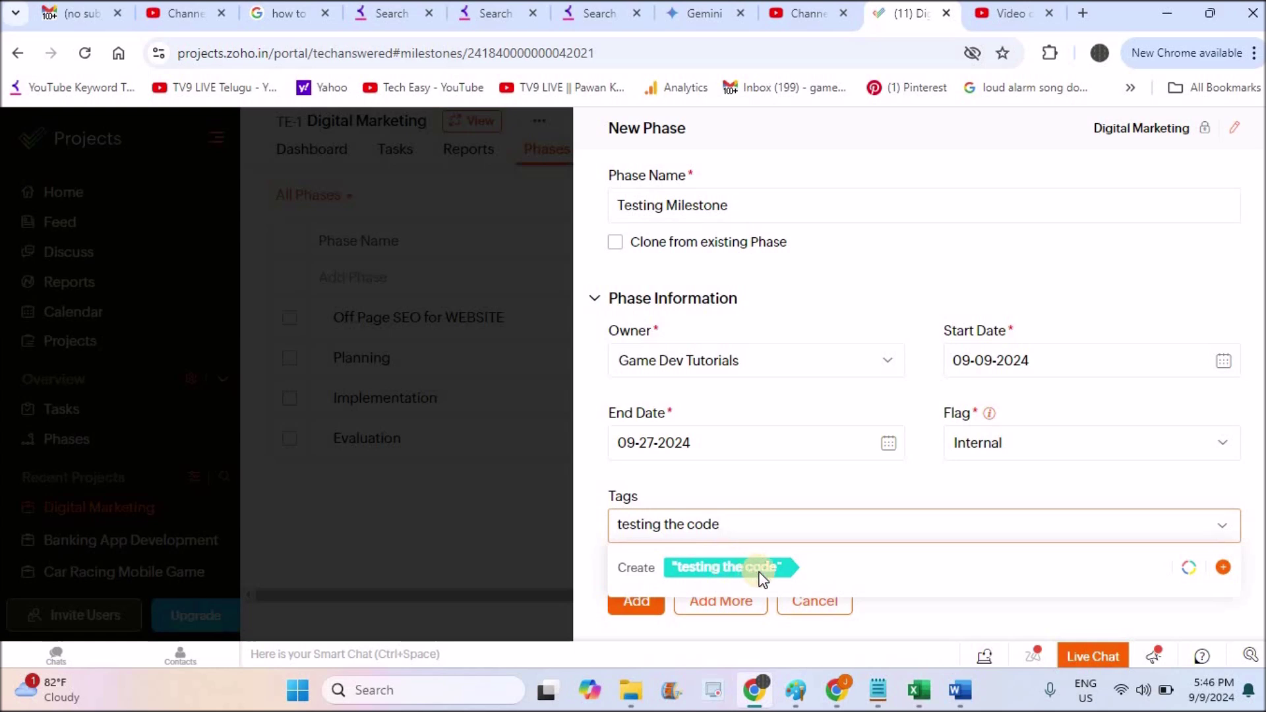
click(754, 571)
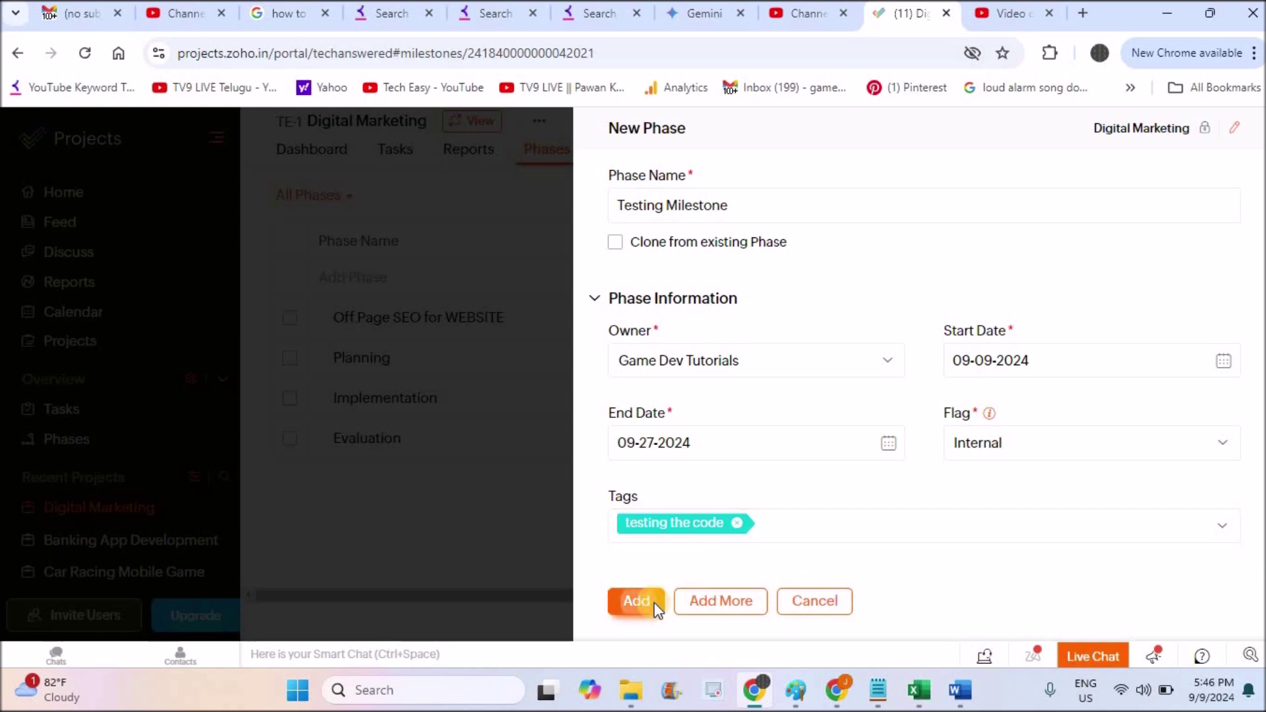
click(636, 601)
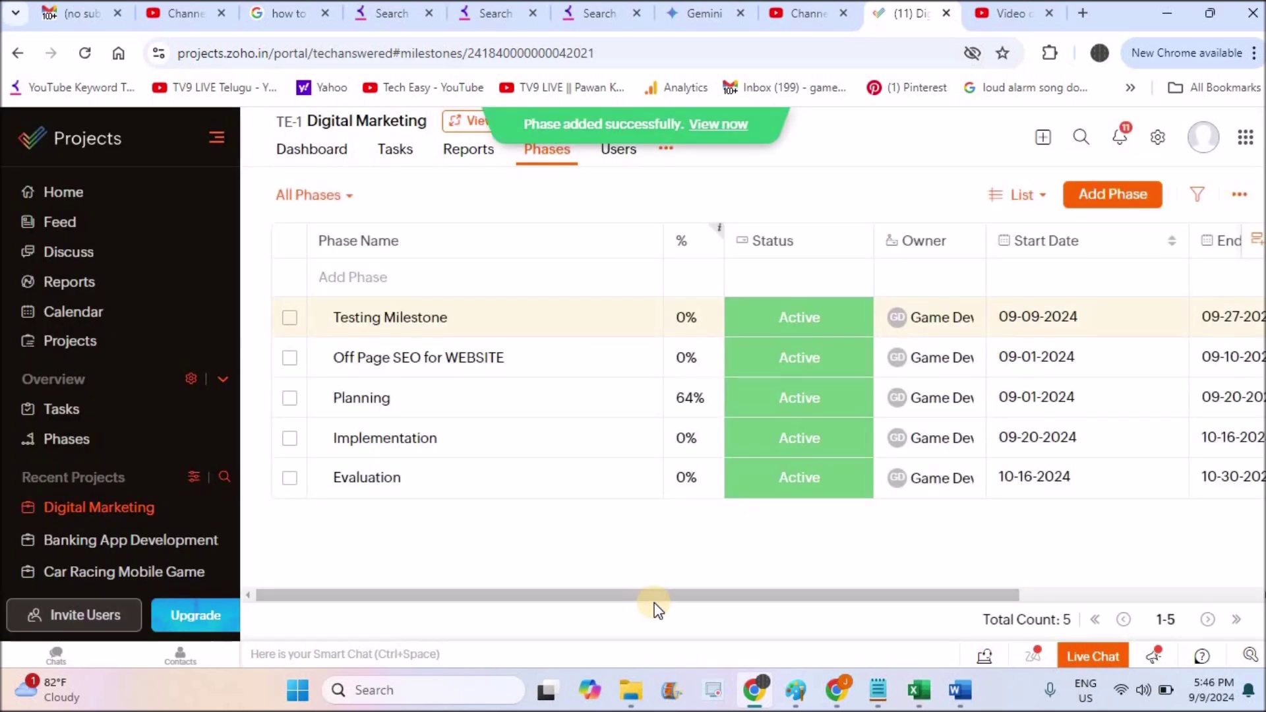
mouse_move(390, 318)
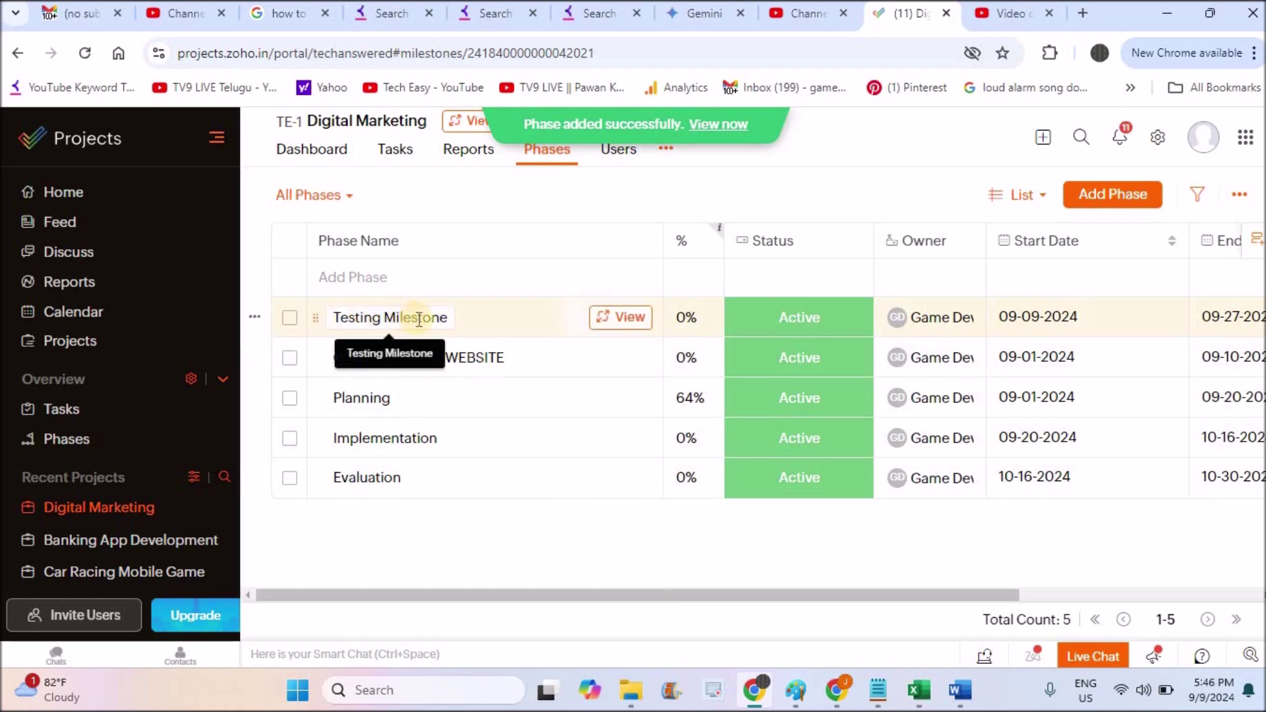
View the Testing Milestone phase details, showing 0 tasks and no task lists
click(623, 318)
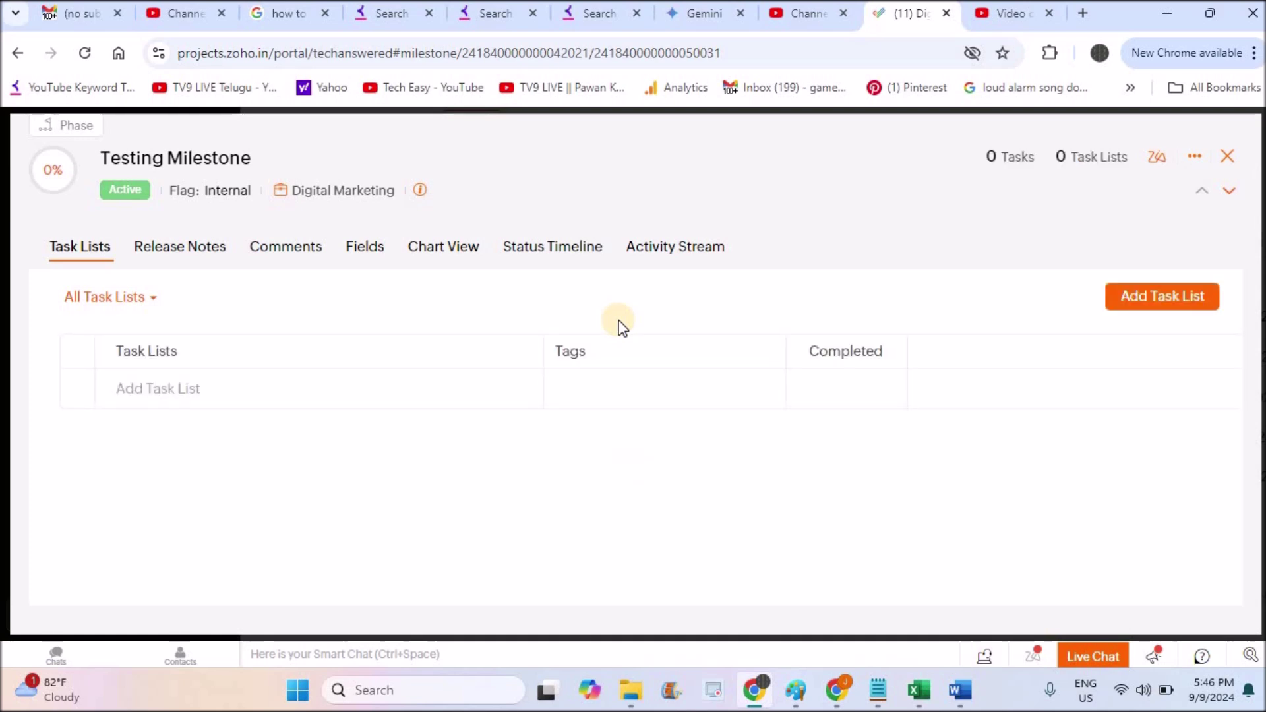
Create the 'testing tasks' list in Testing Milestone, tagged 'testing the code'
click(1159, 308)
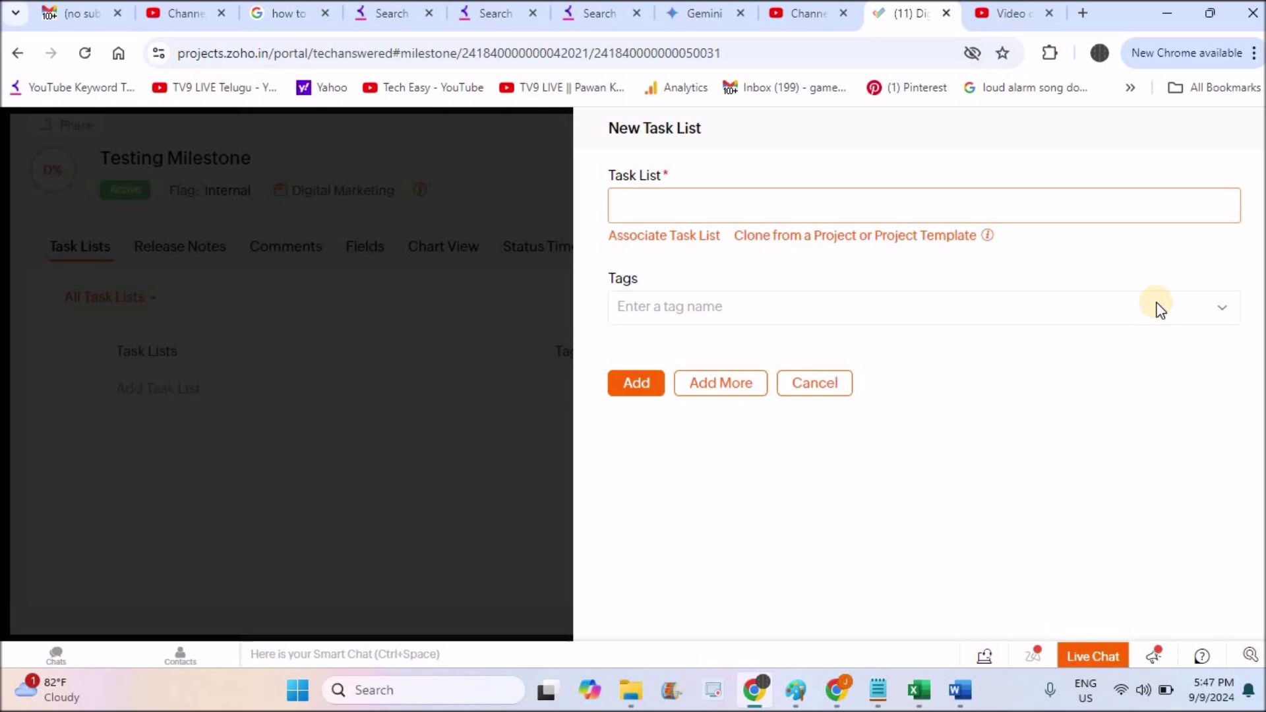
text(test)
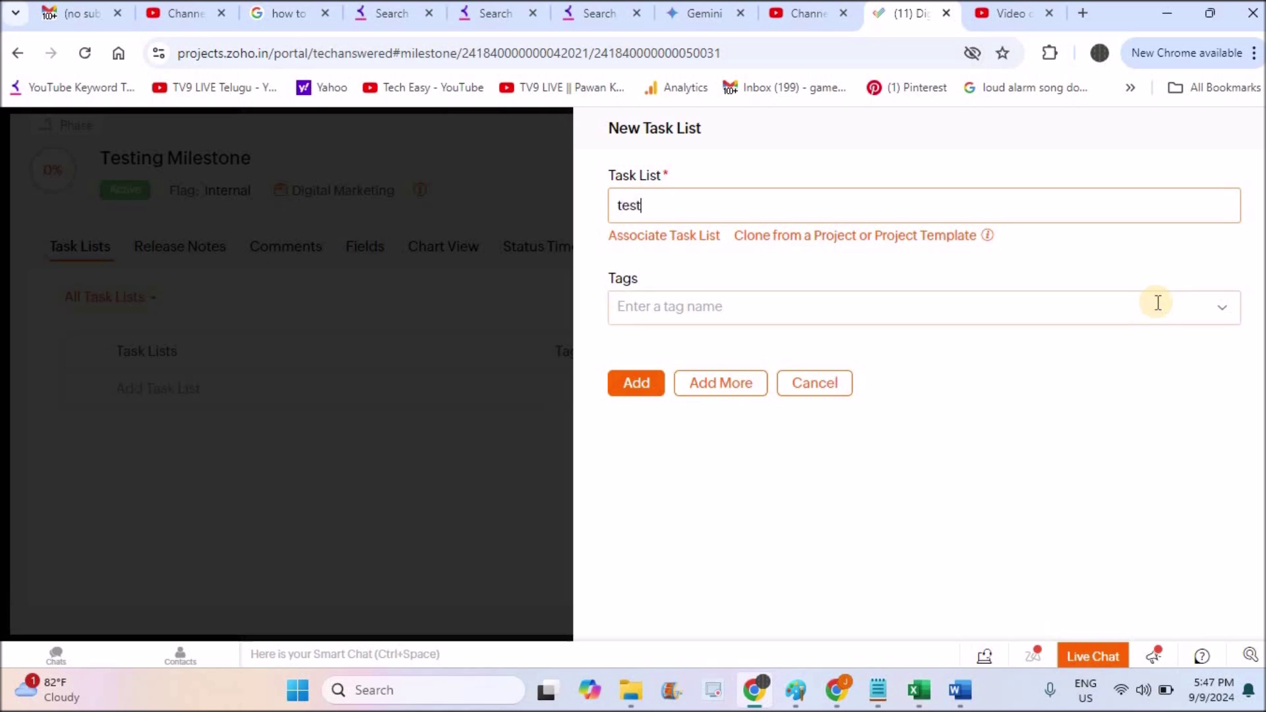
text(ing tasks)
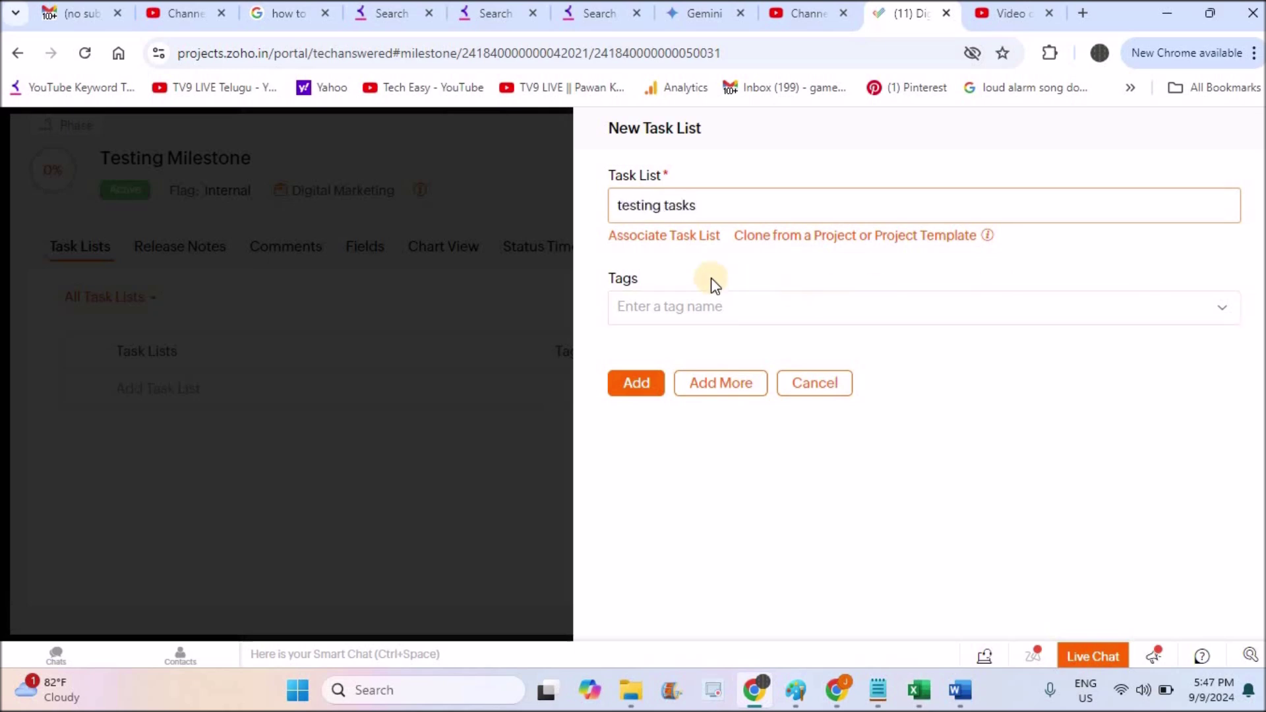
click(1048, 312)
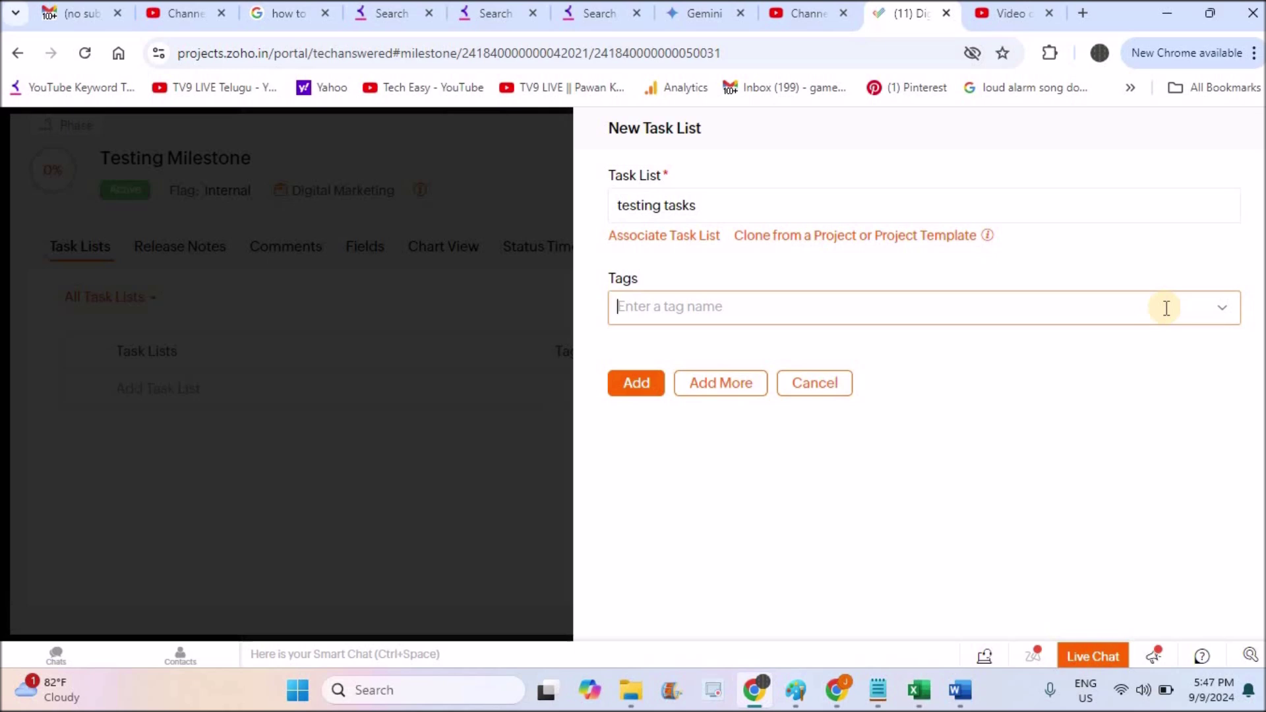
text(test)
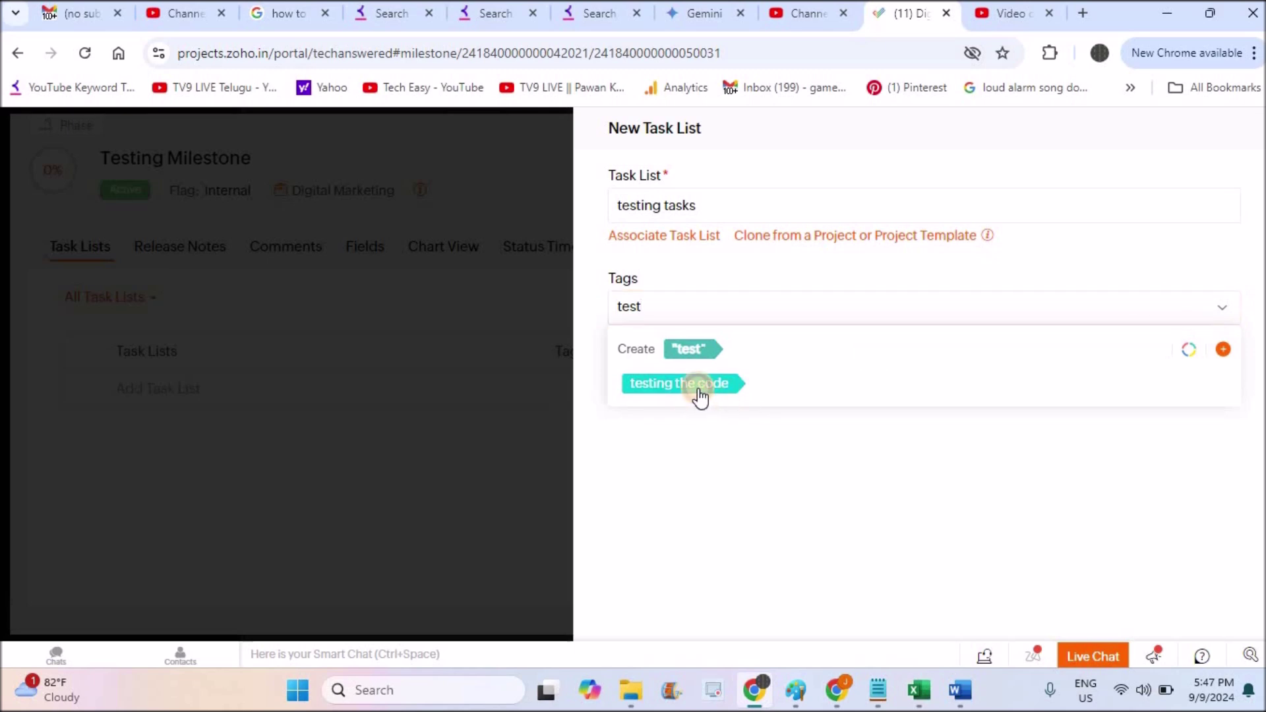
click(697, 388)
click(640, 385)
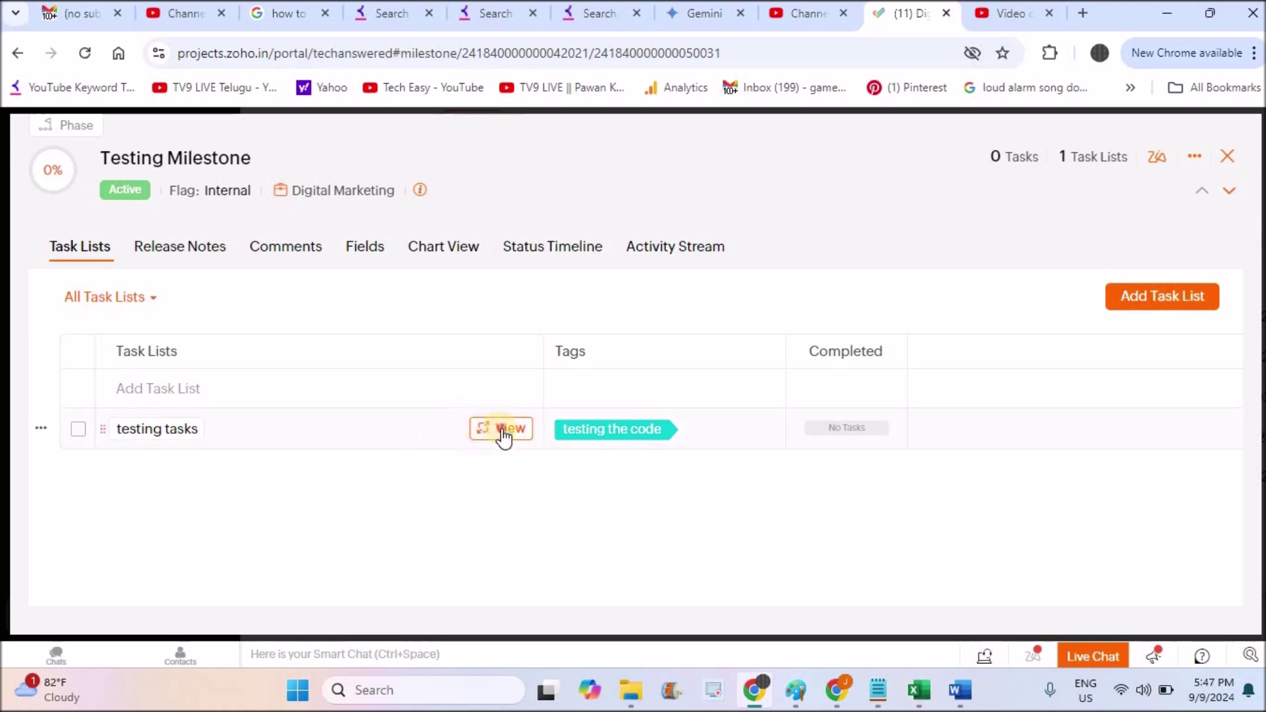
Inspect the empty testing tasks list, close both detail panels, and show the project's tasks
click(504, 432)
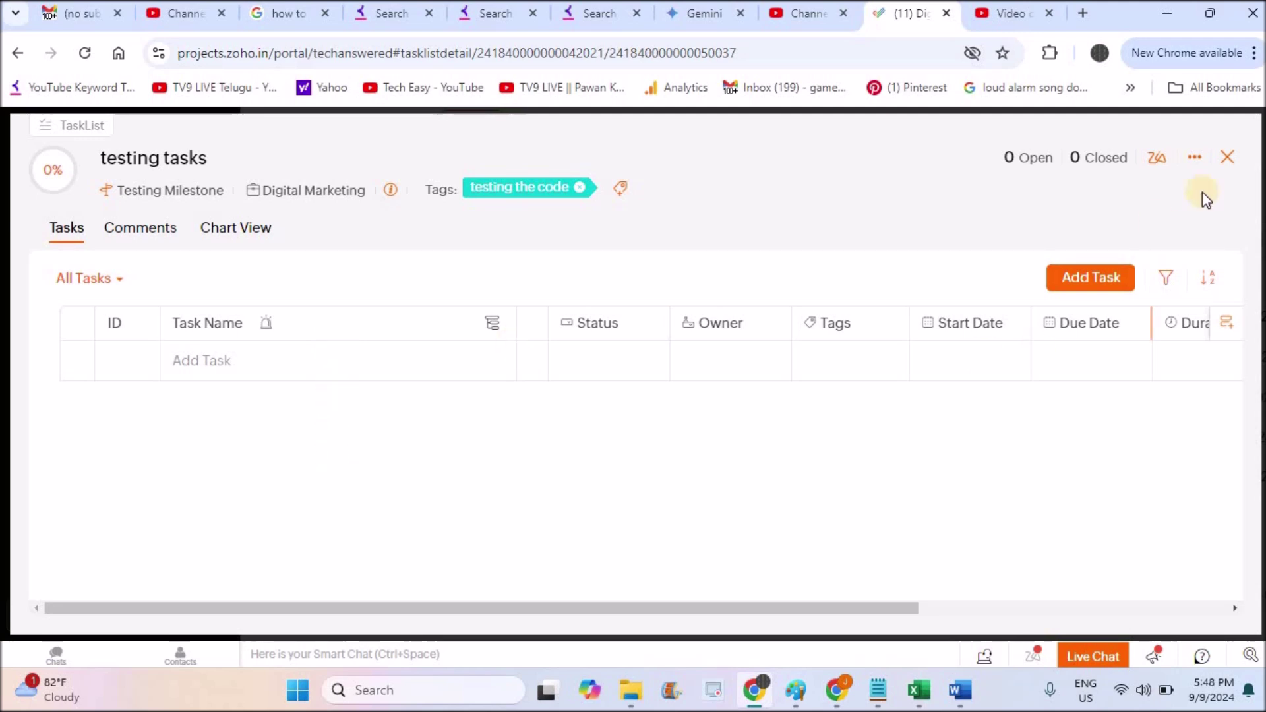
click(1226, 157)
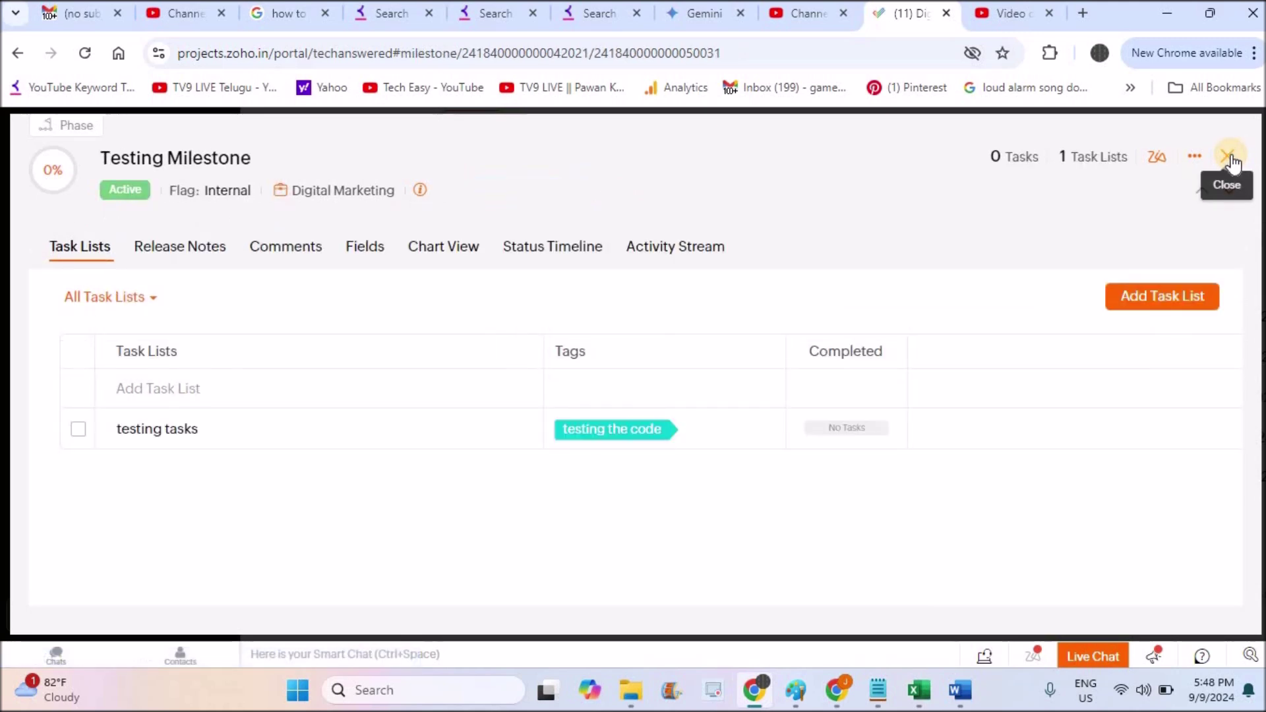
click(1228, 158)
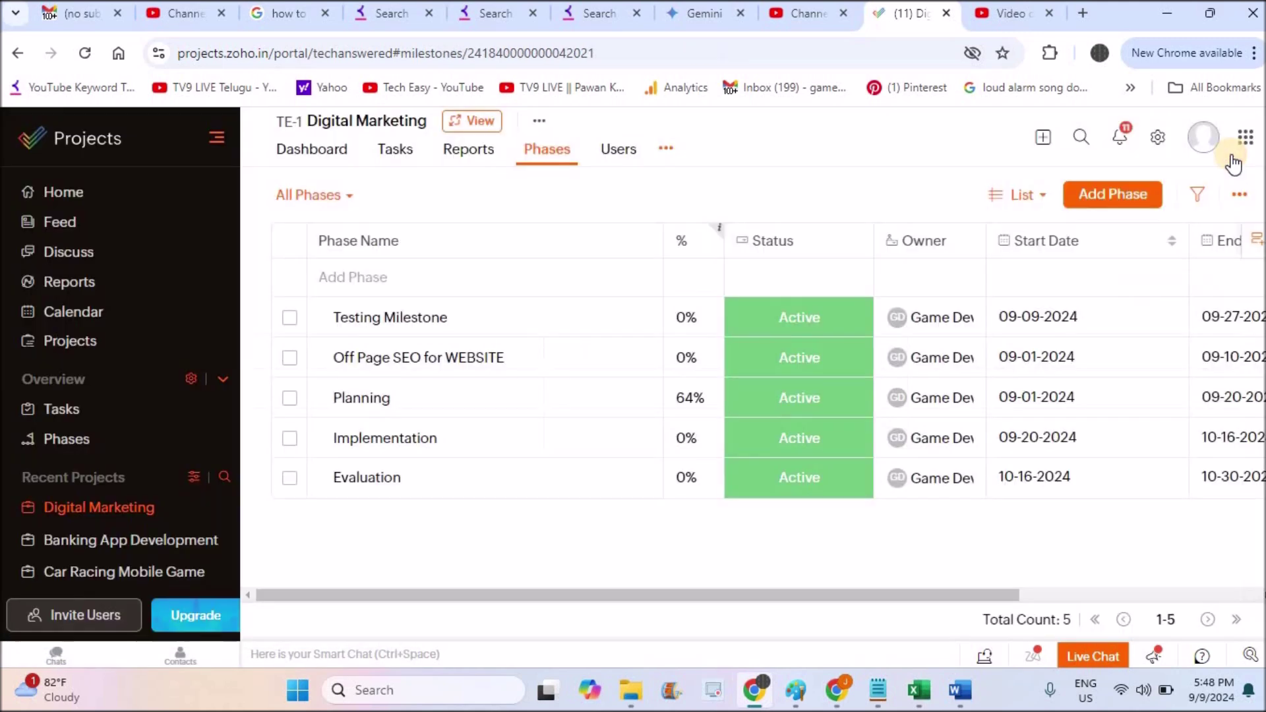
click(407, 157)
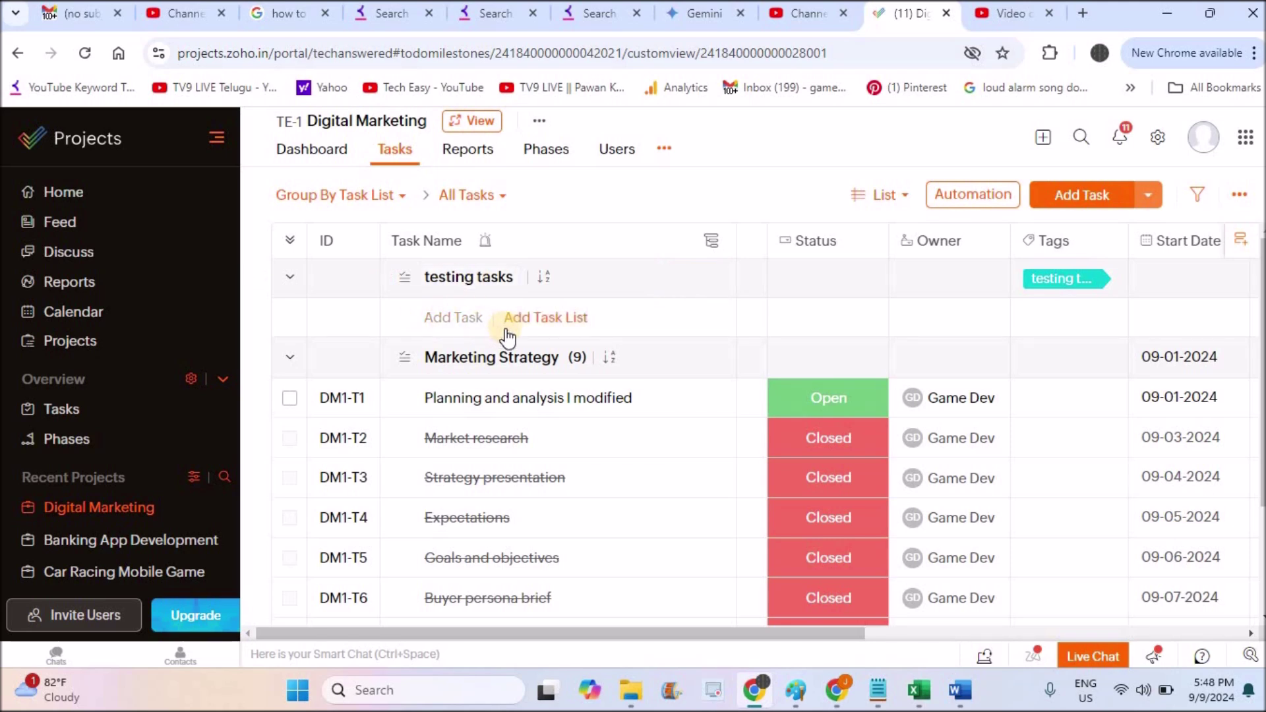
Abandon a new task entry in testing tasks and pick the All Tasks view
click(452, 321)
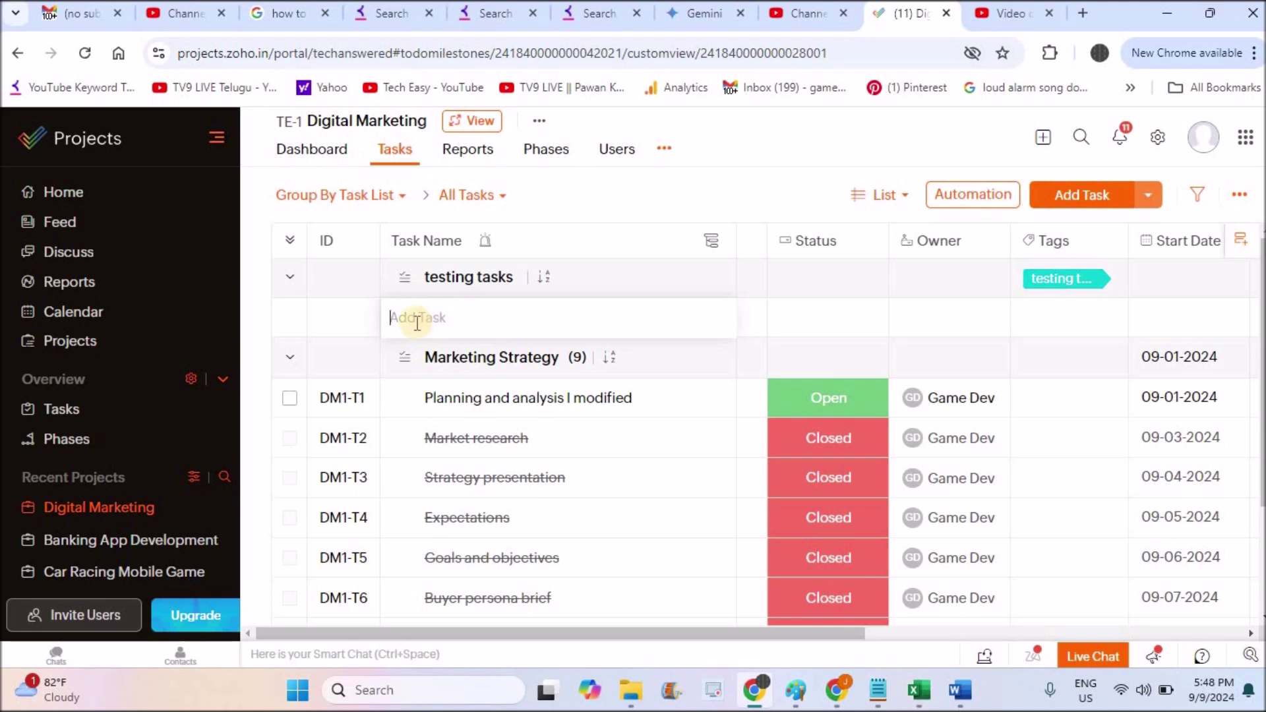
click(330, 318)
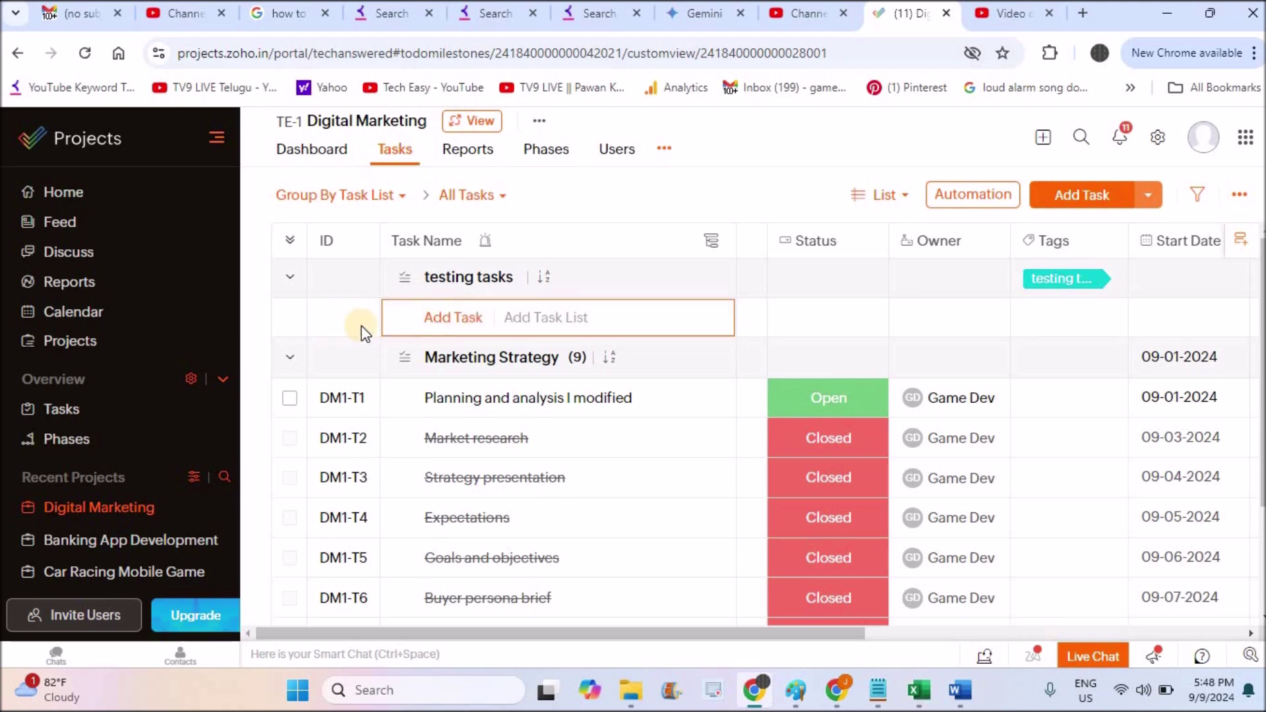
click(495, 194)
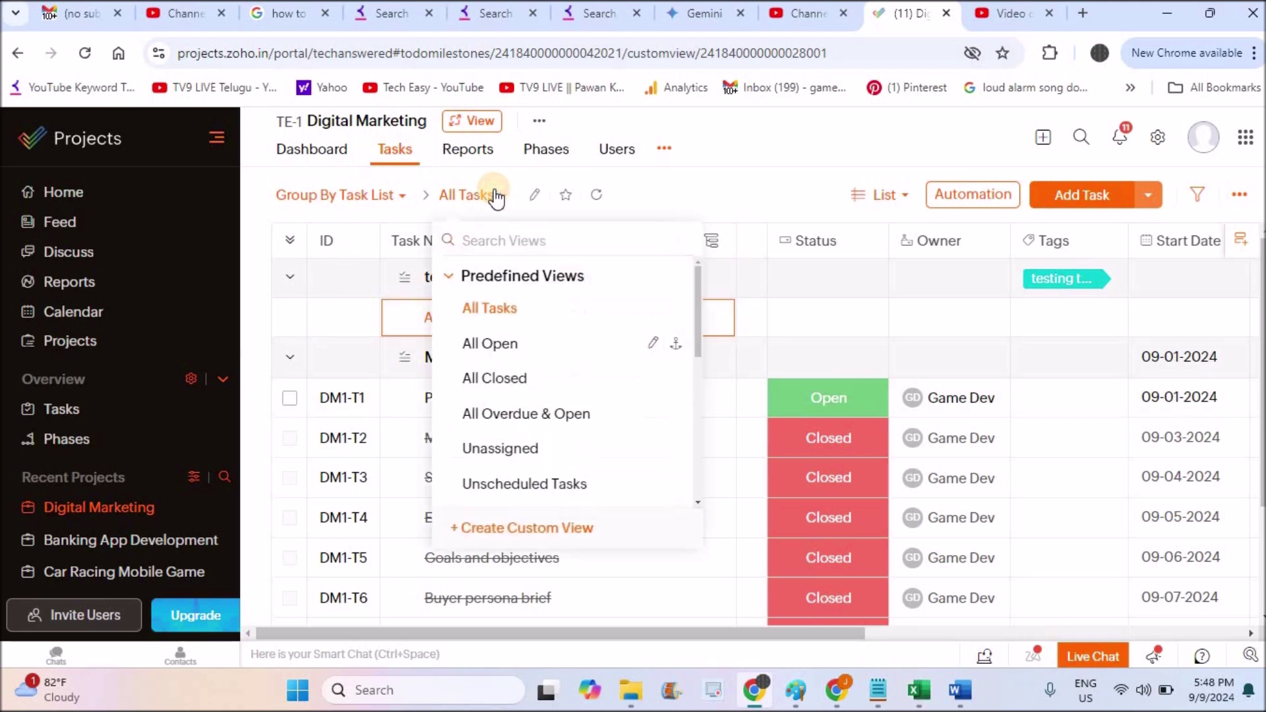
click(492, 309)
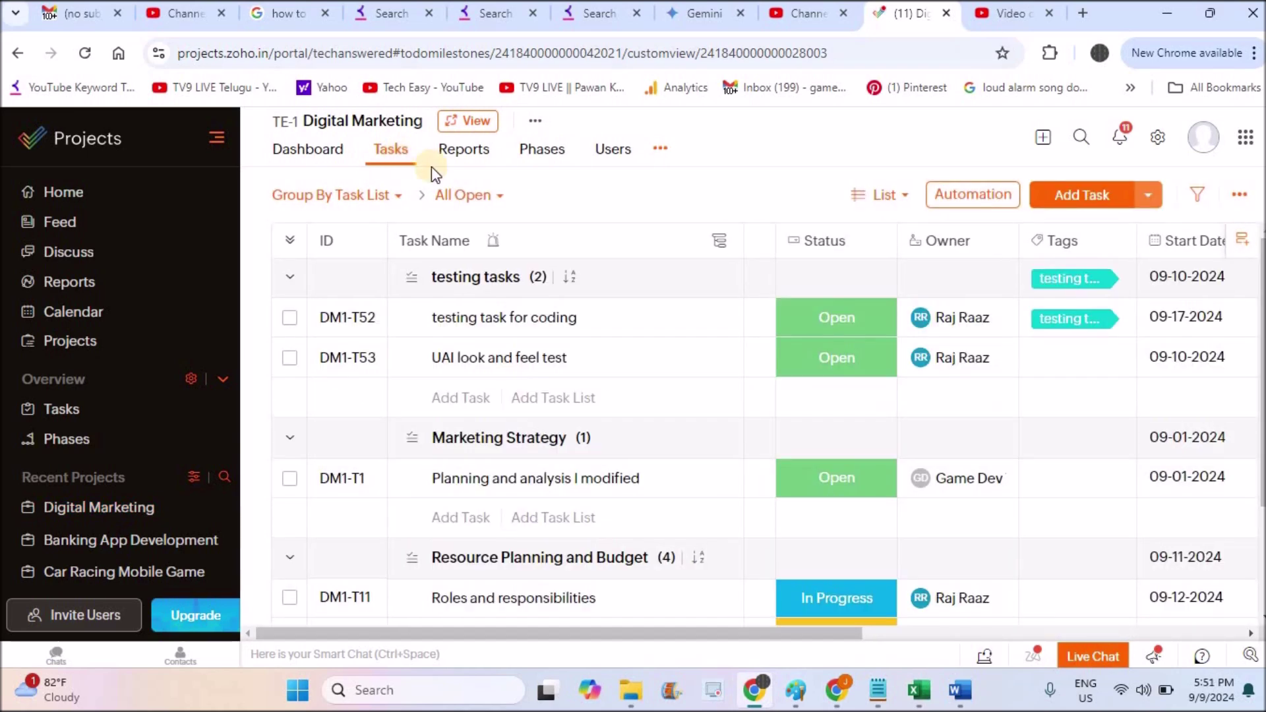
Switch to the All Open view and select task DM1-T53
click(492, 197)
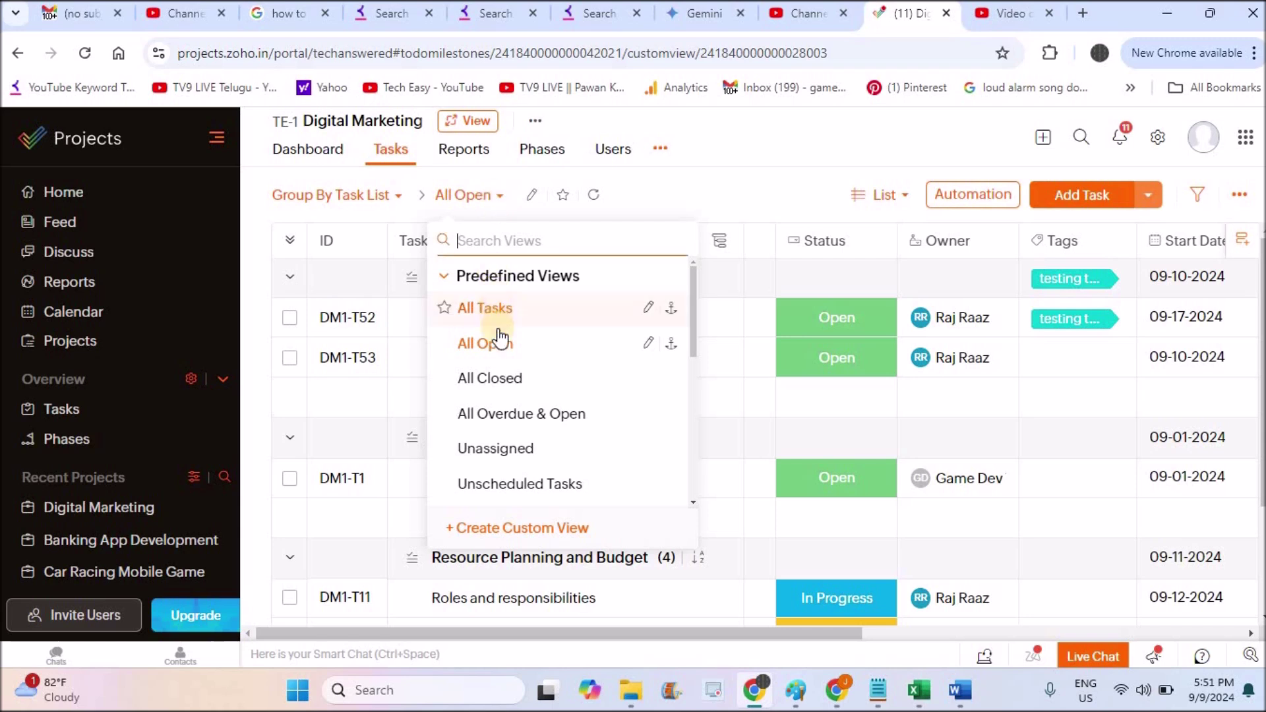
click(500, 342)
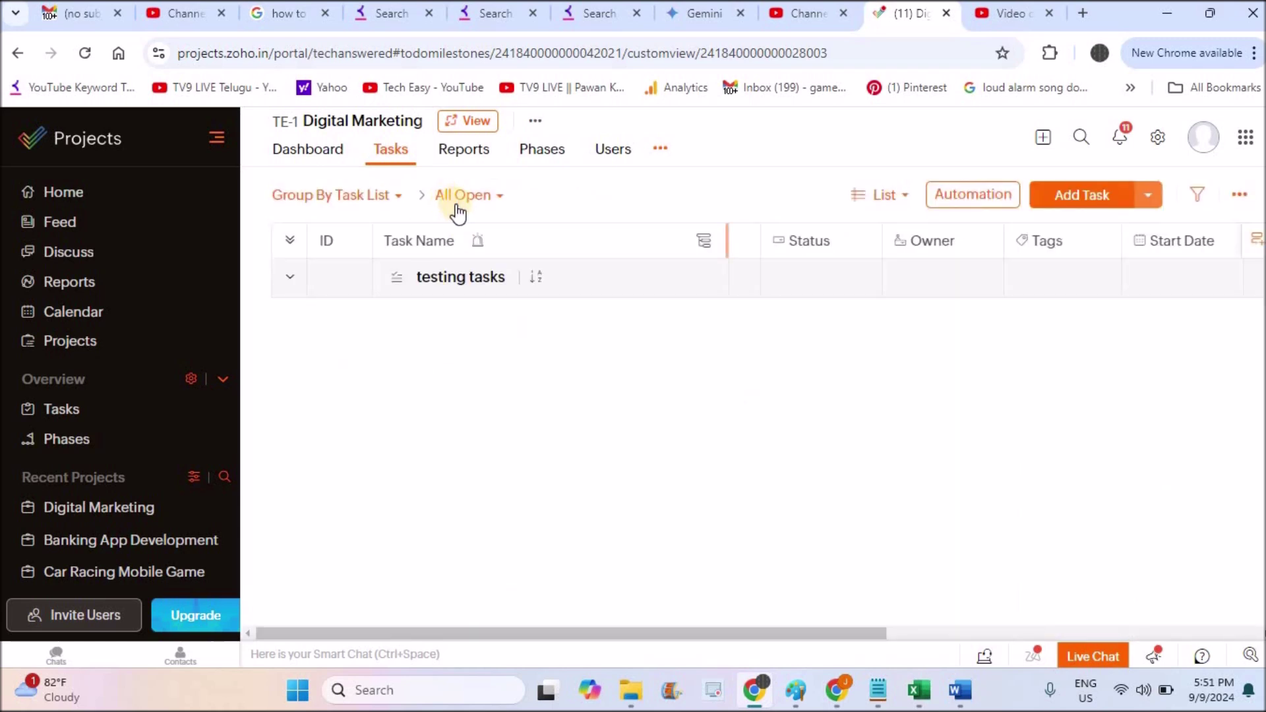
click(455, 198)
click(578, 220)
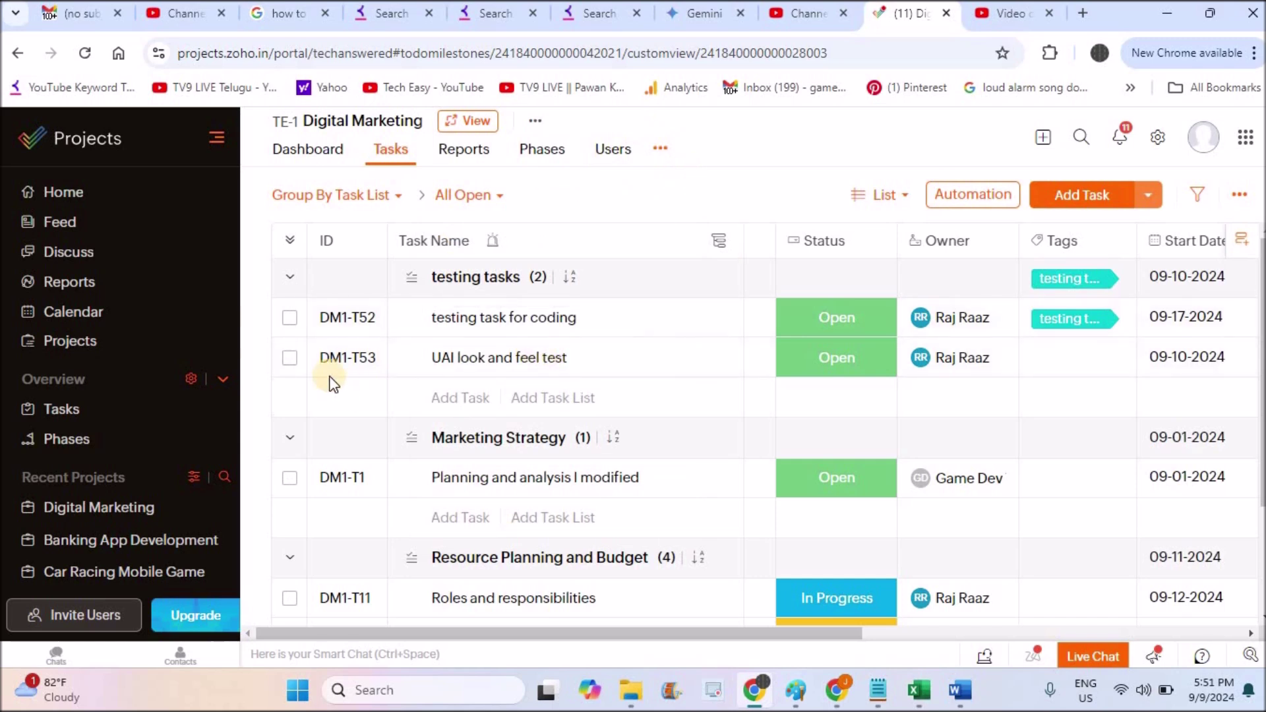
click(290, 360)
mouse_move(475, 396)
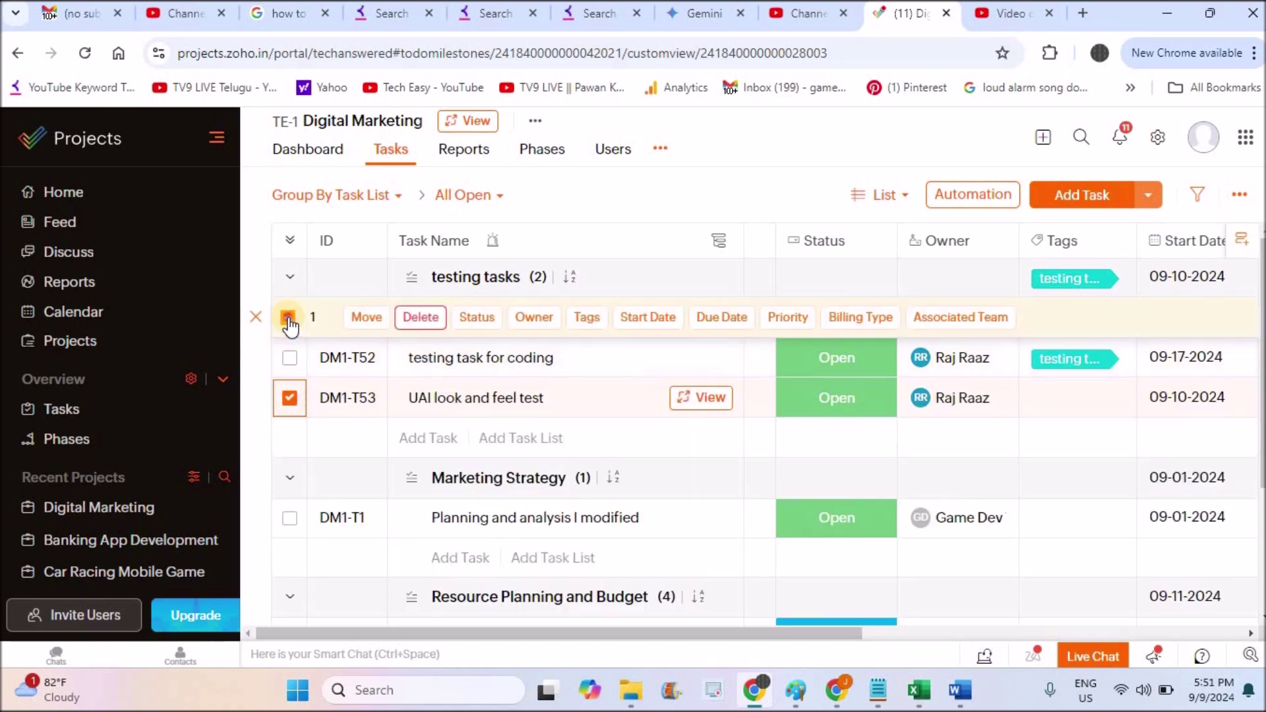
Select both open tasks, choose 'testing tasks (Testing Milestone)' as destination, and dismiss the Move dialog
click(288, 319)
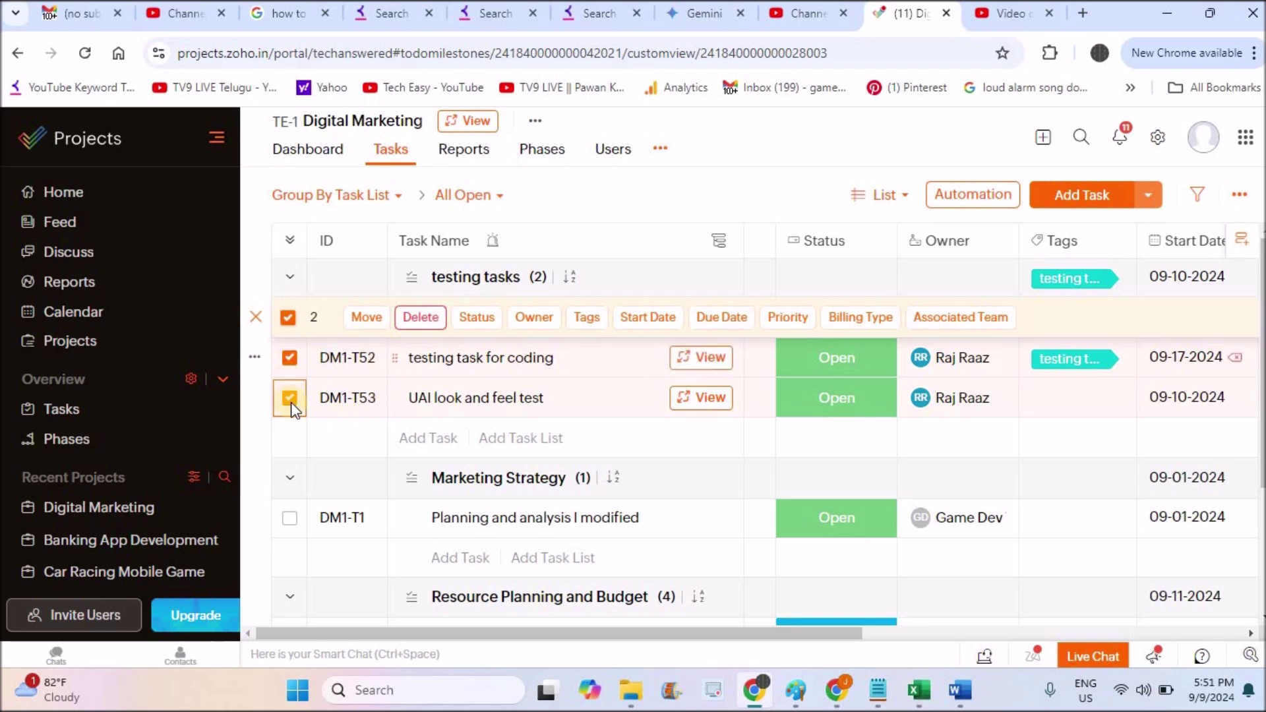
click(366, 318)
click(708, 186)
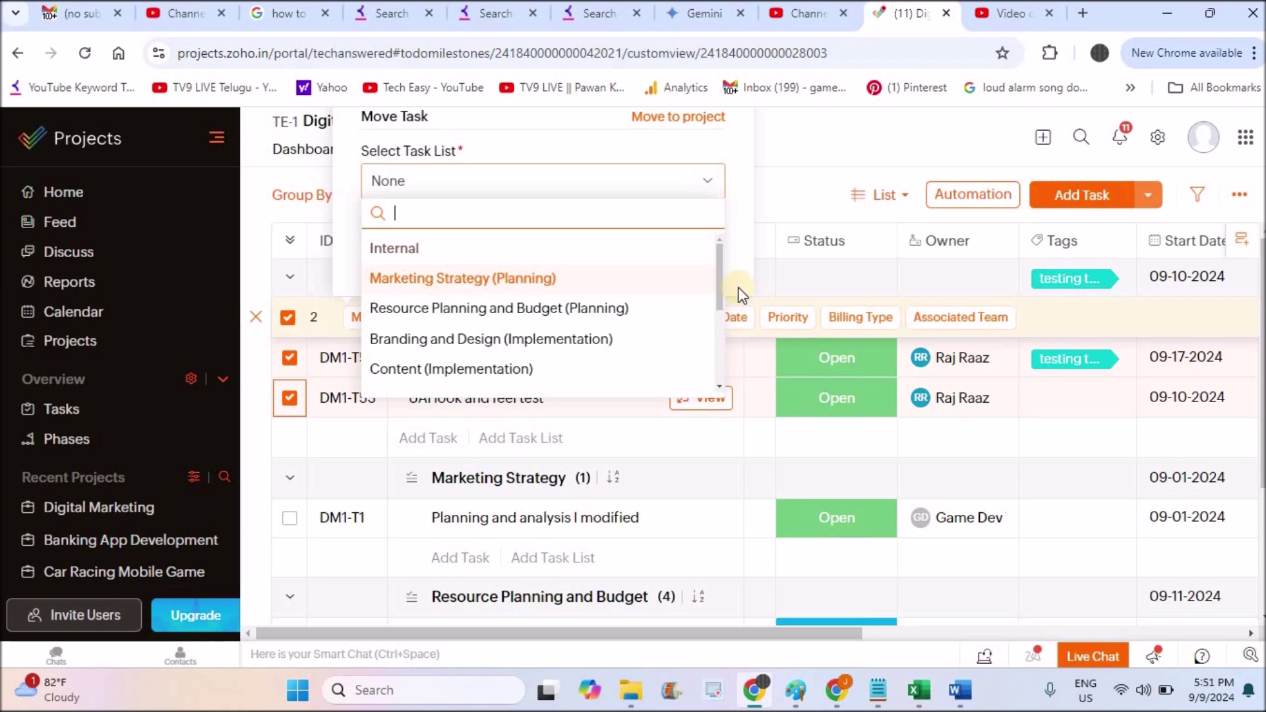
scroll(723, 351, down, 3)
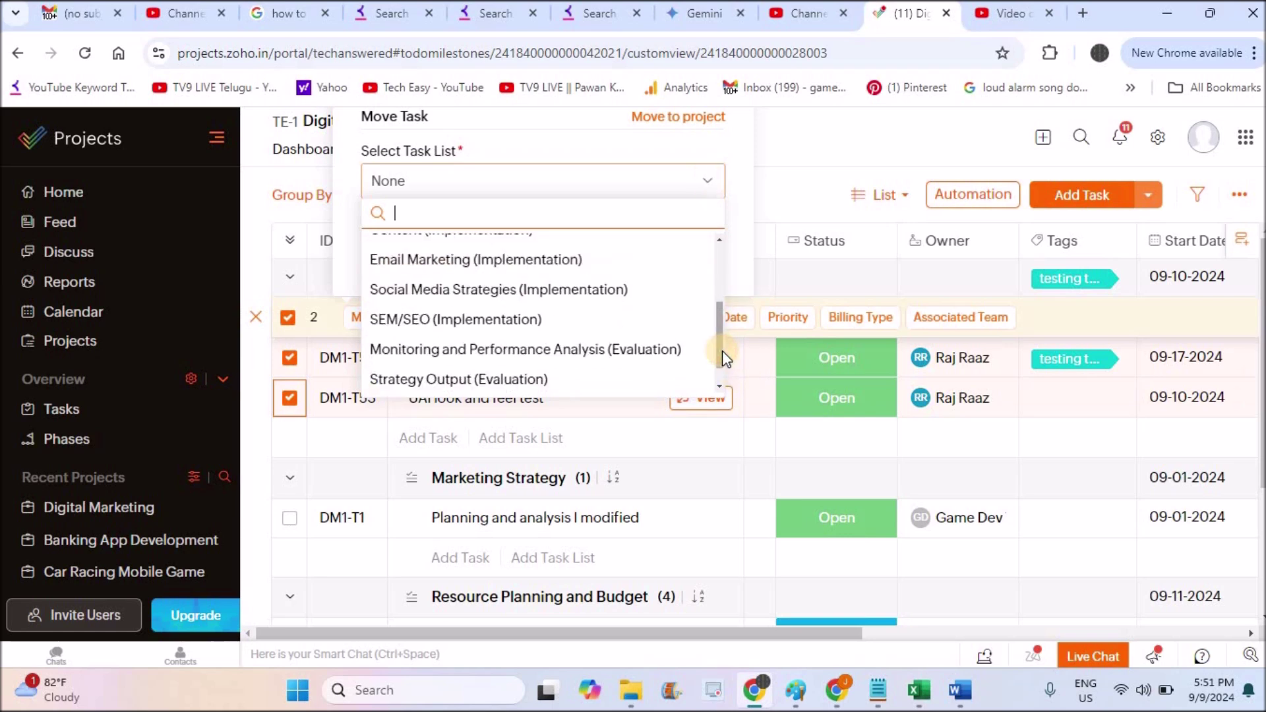
scroll(719, 356, down, 2)
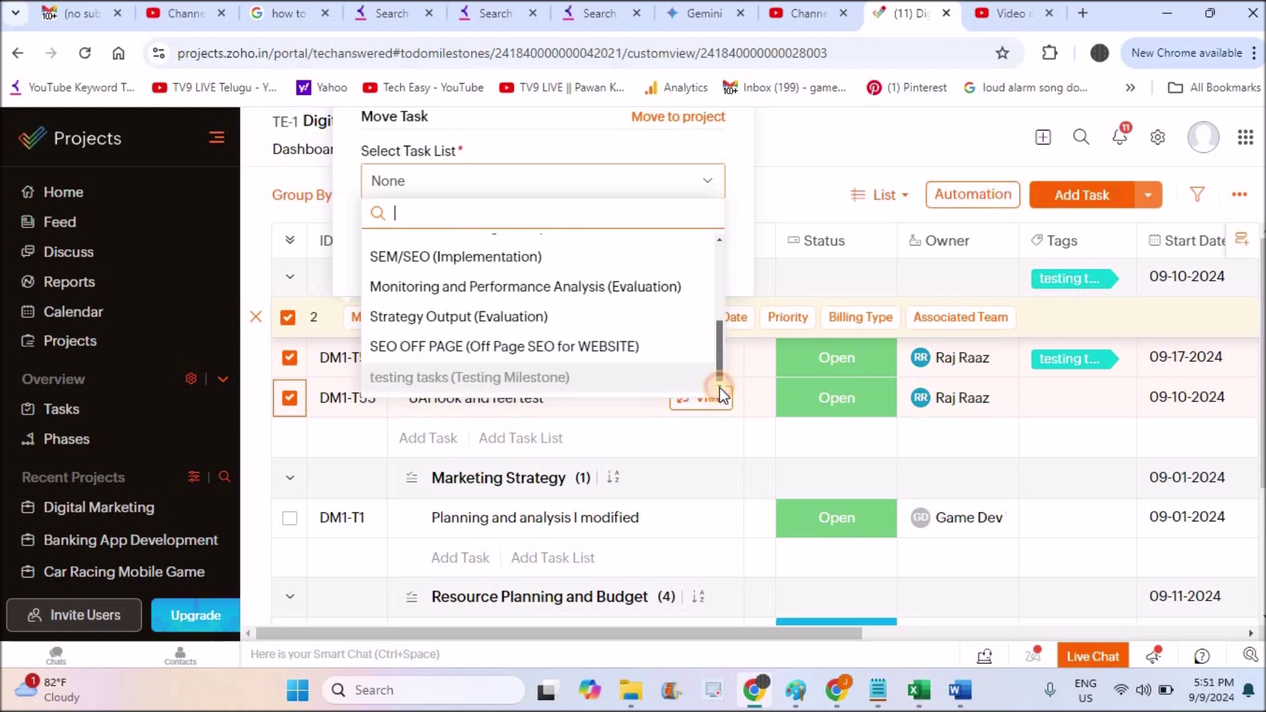
click(791, 182)
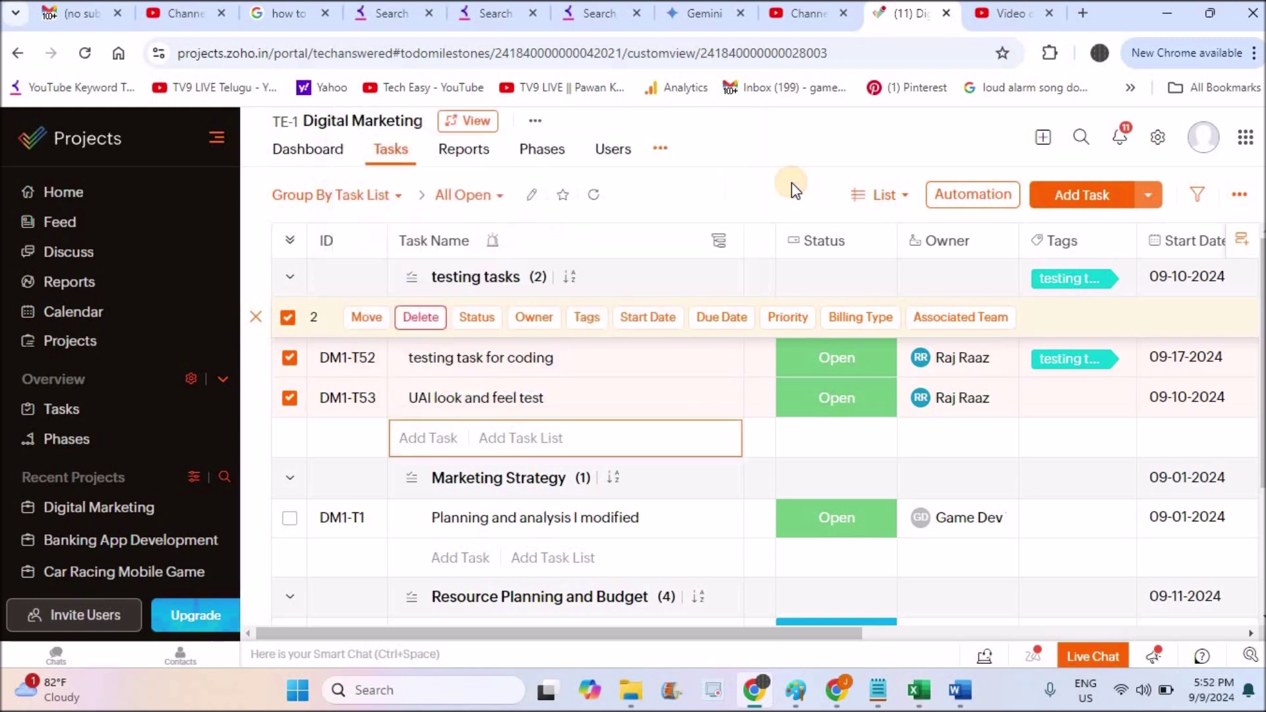
mouse_move(475, 277)
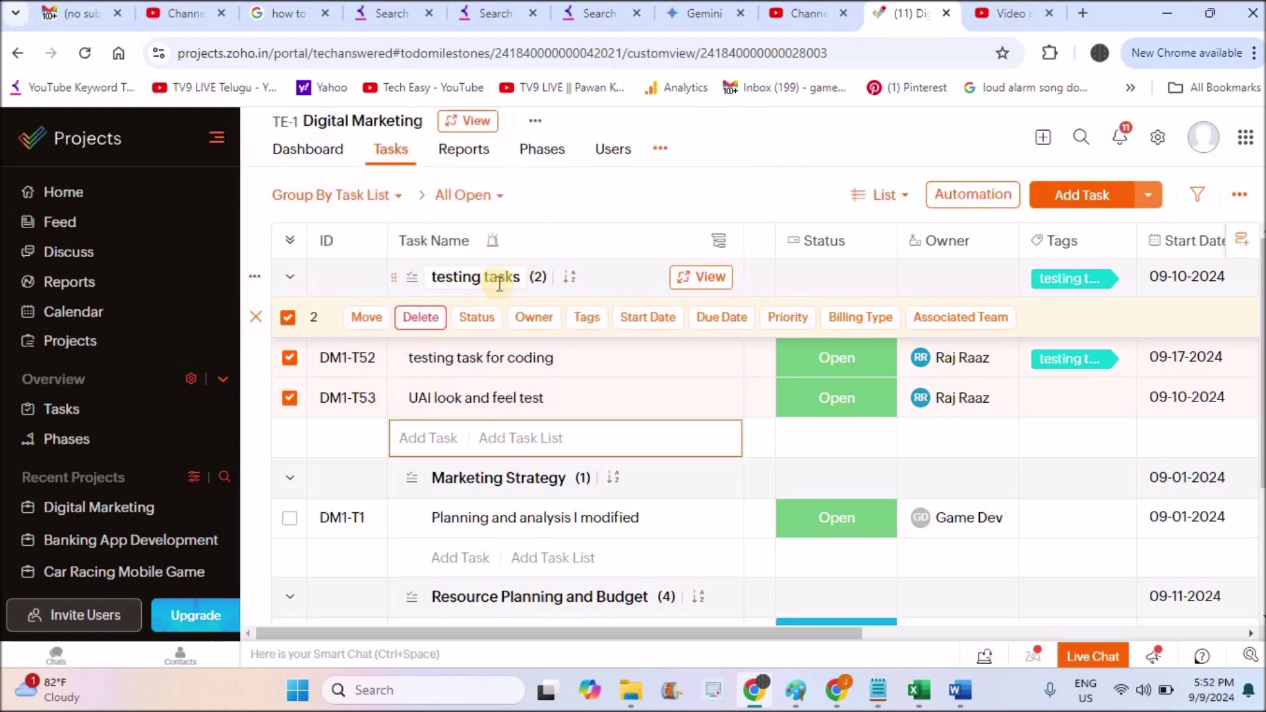
Open the testing tasks list from the Phases tab via the Testing Milestone phase
click(543, 151)
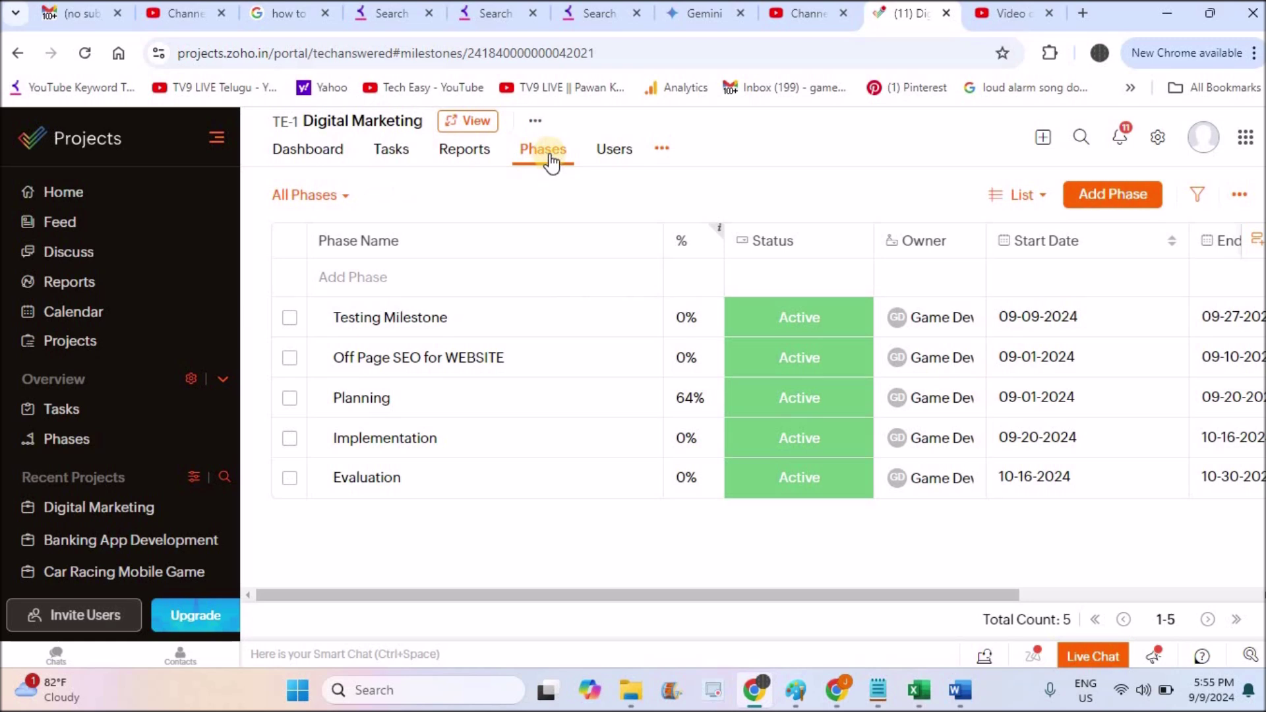
mouse_move(475, 317)
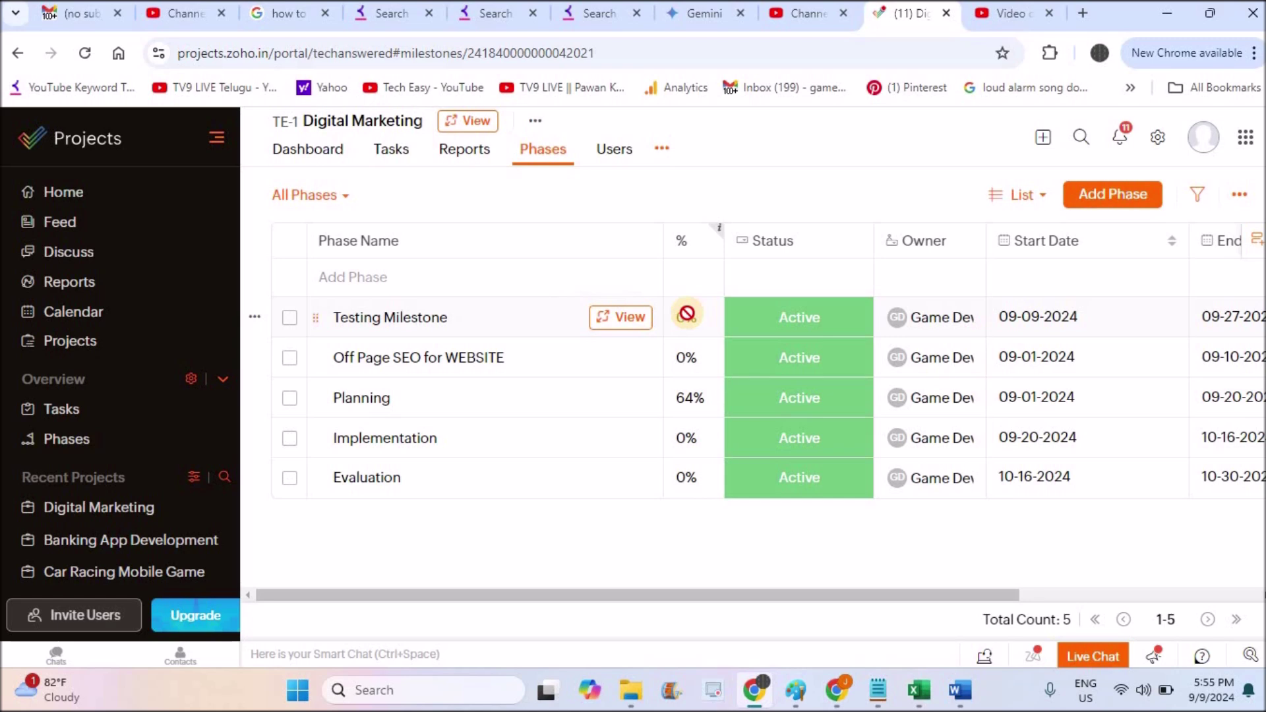
click(627, 318)
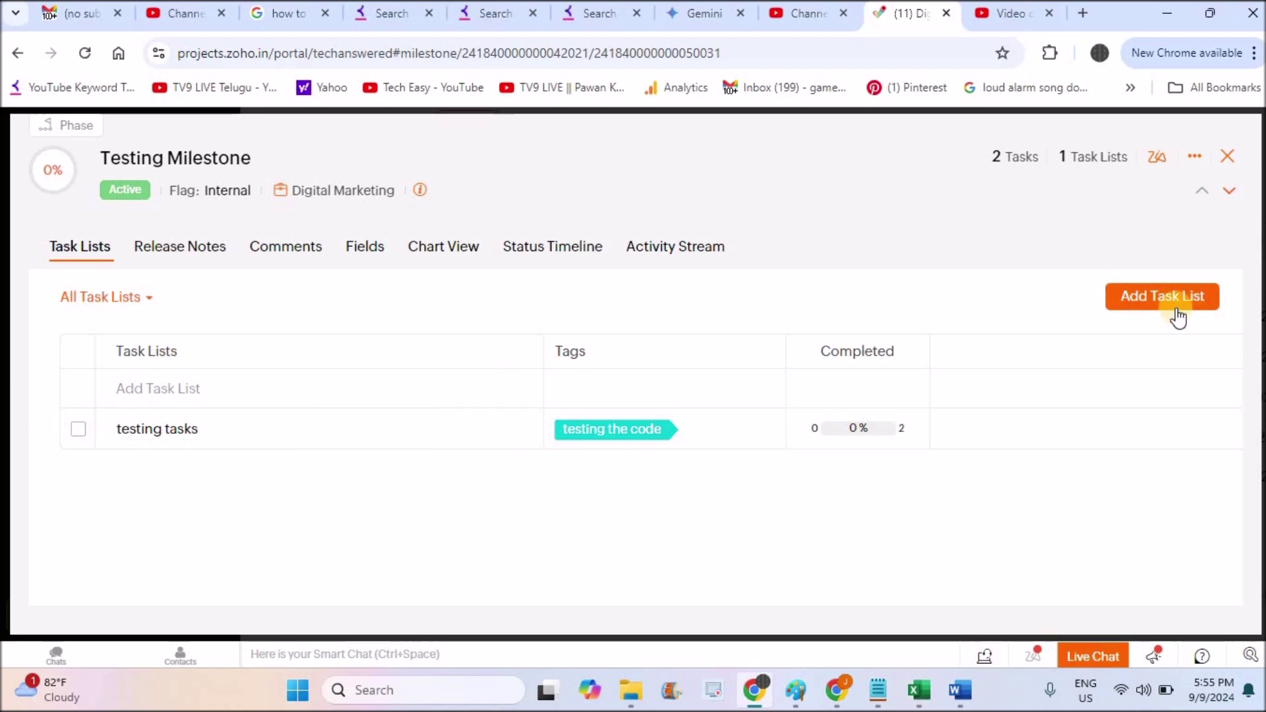
mouse_move(296, 428)
click(506, 431)
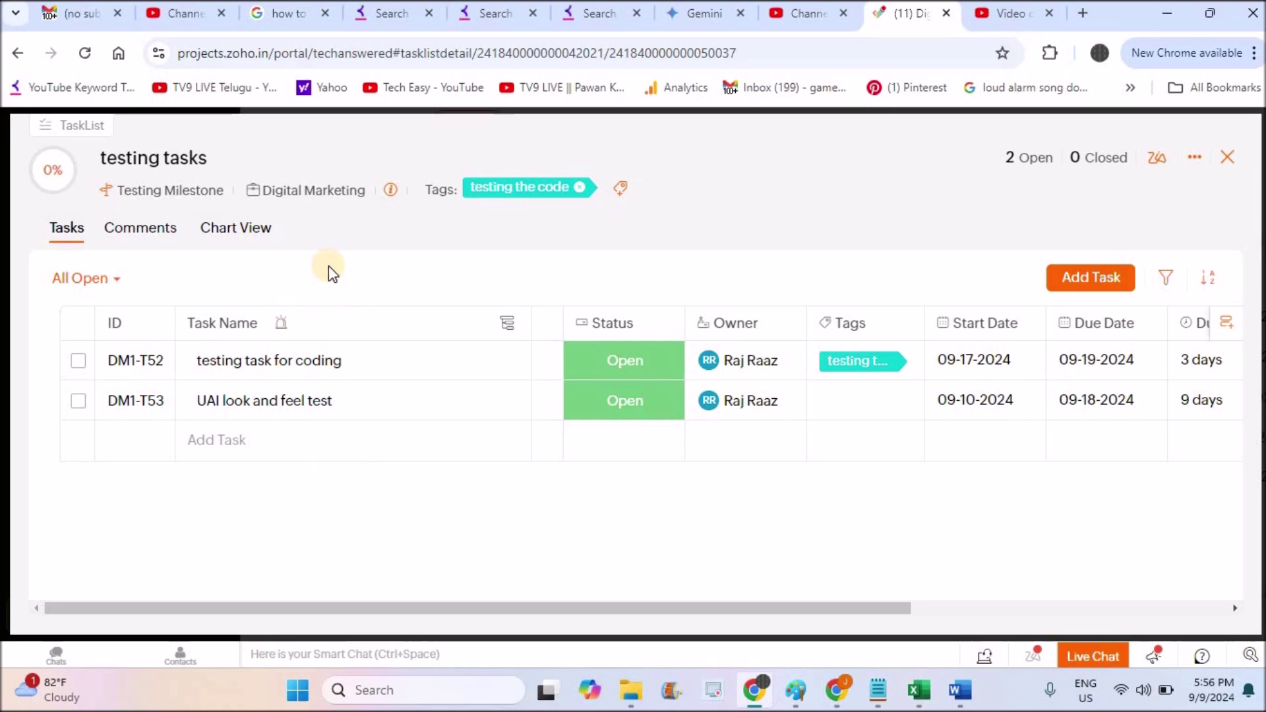
Review the testing tasks charts by user, status, priority and completion
click(263, 240)
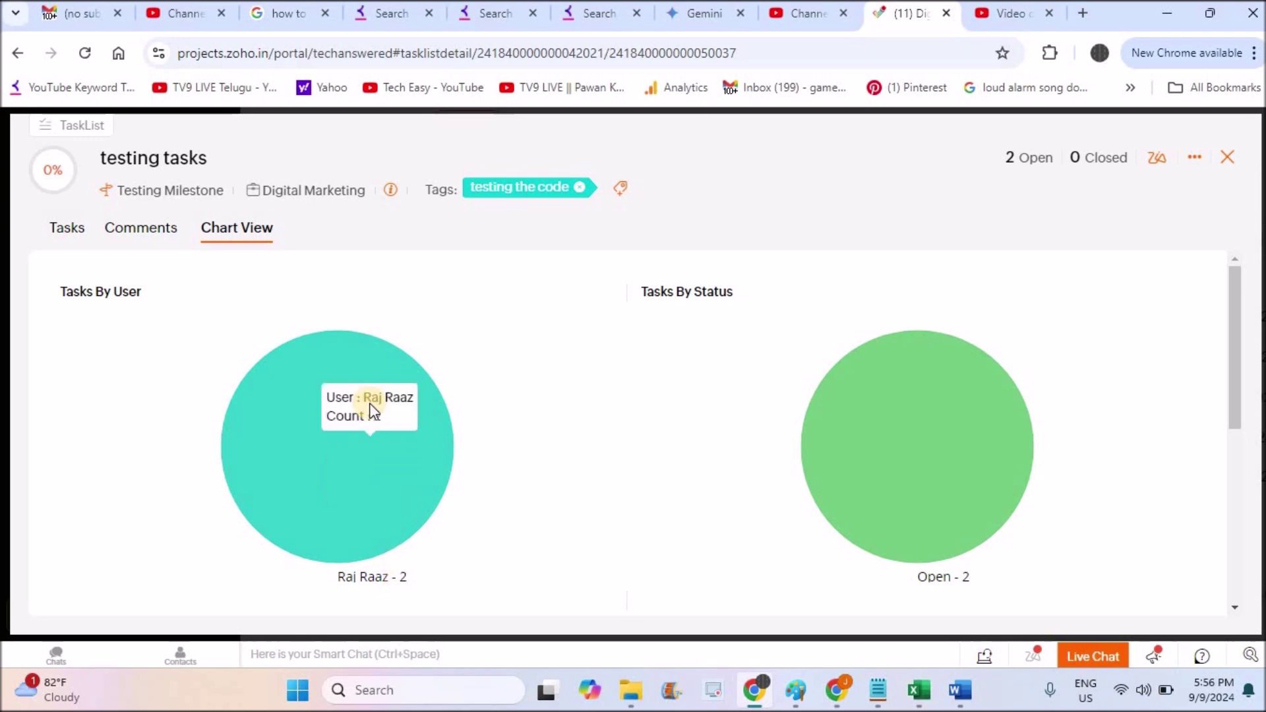
mouse_move(336, 446)
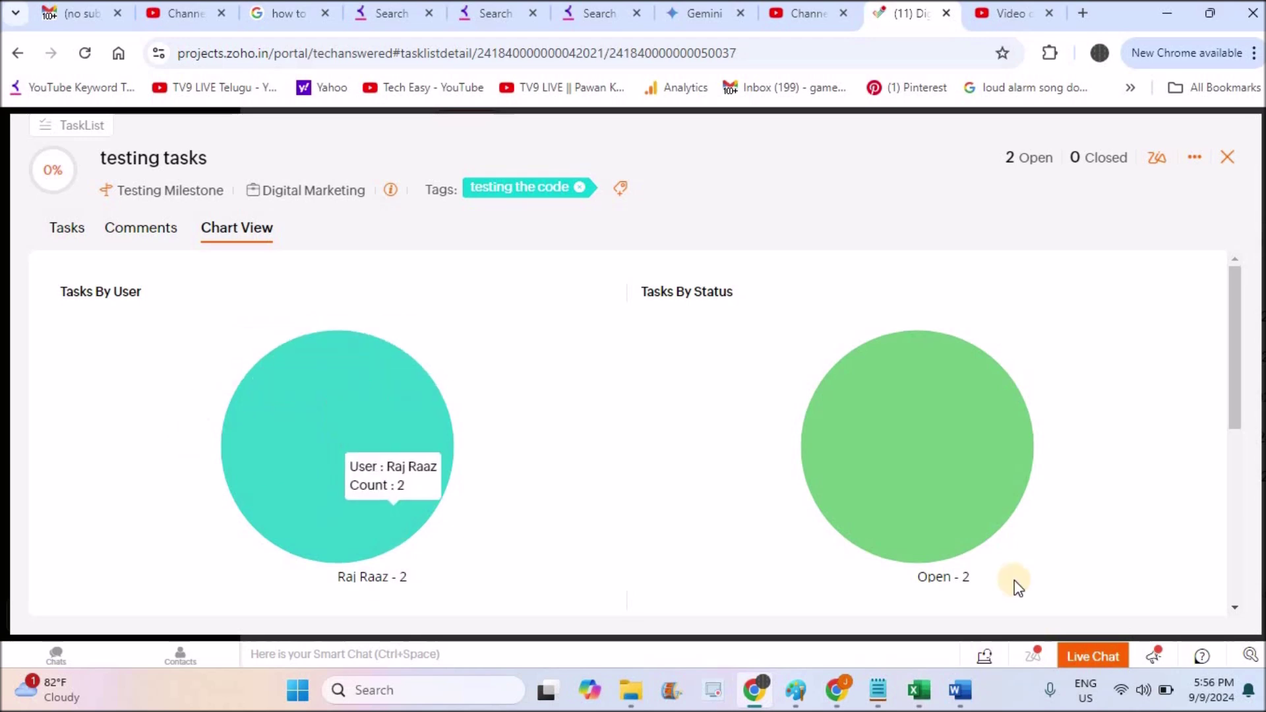
click(1237, 567)
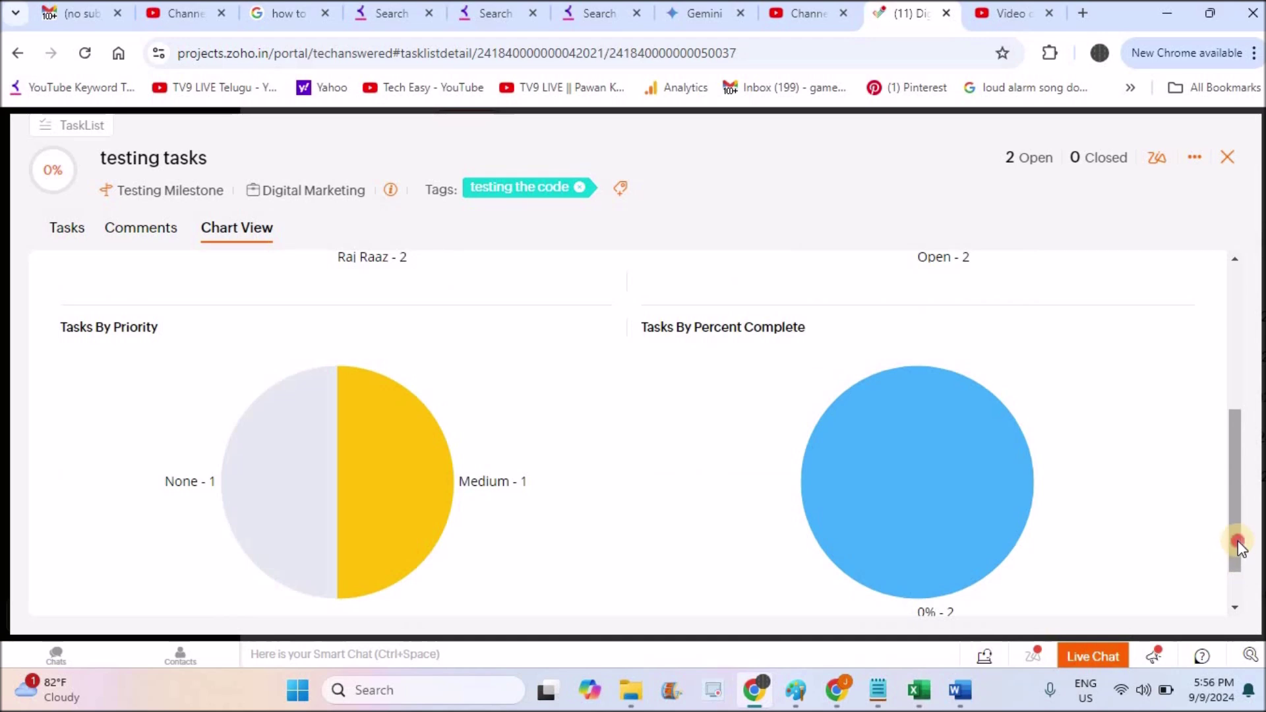
mouse_move(1237, 541)
mouse_down()
mouse_move(1235, 591)
mouse_move(1234, 563)
mouse_up()
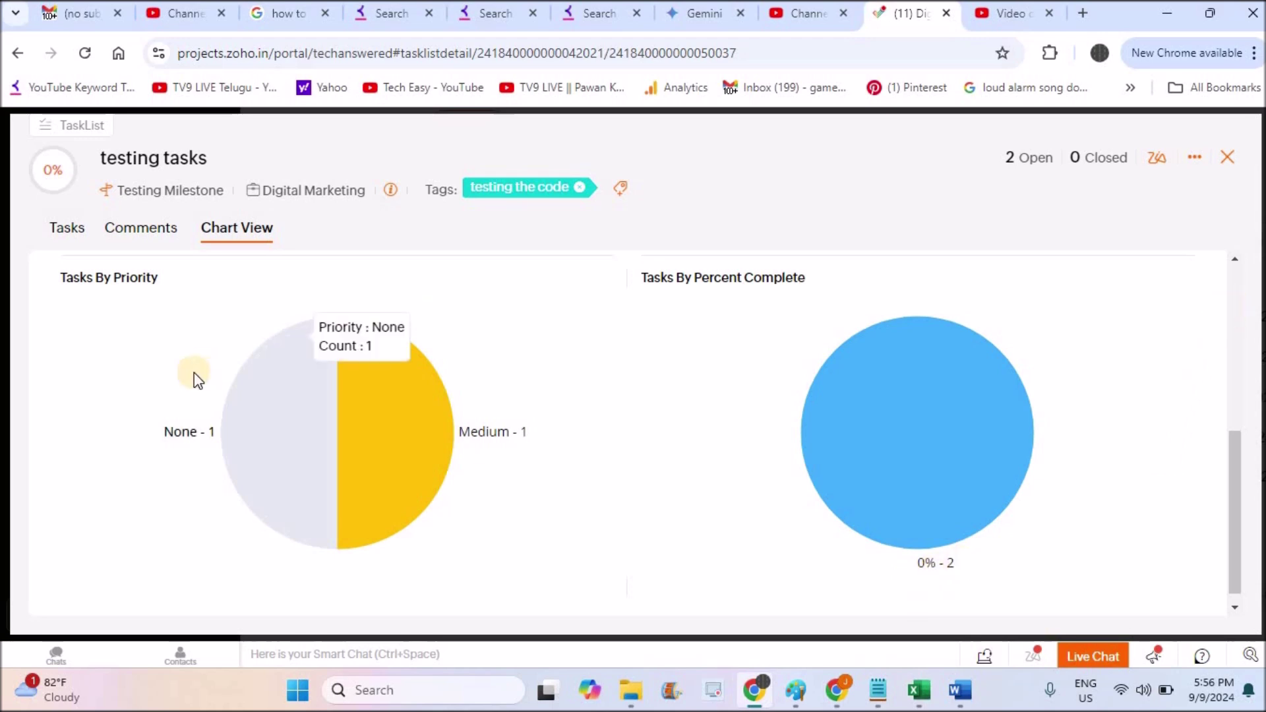
Return to the task table, then close the list back to Testing Milestone
click(77, 234)
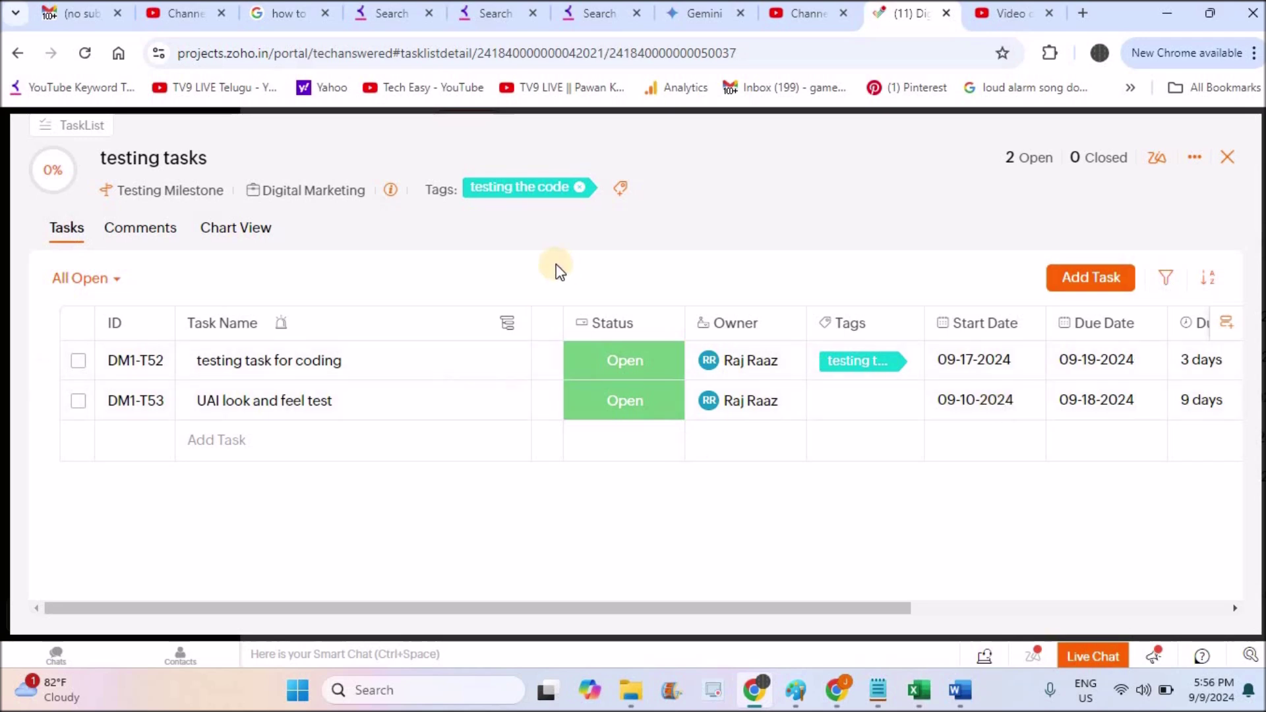
click(1227, 161)
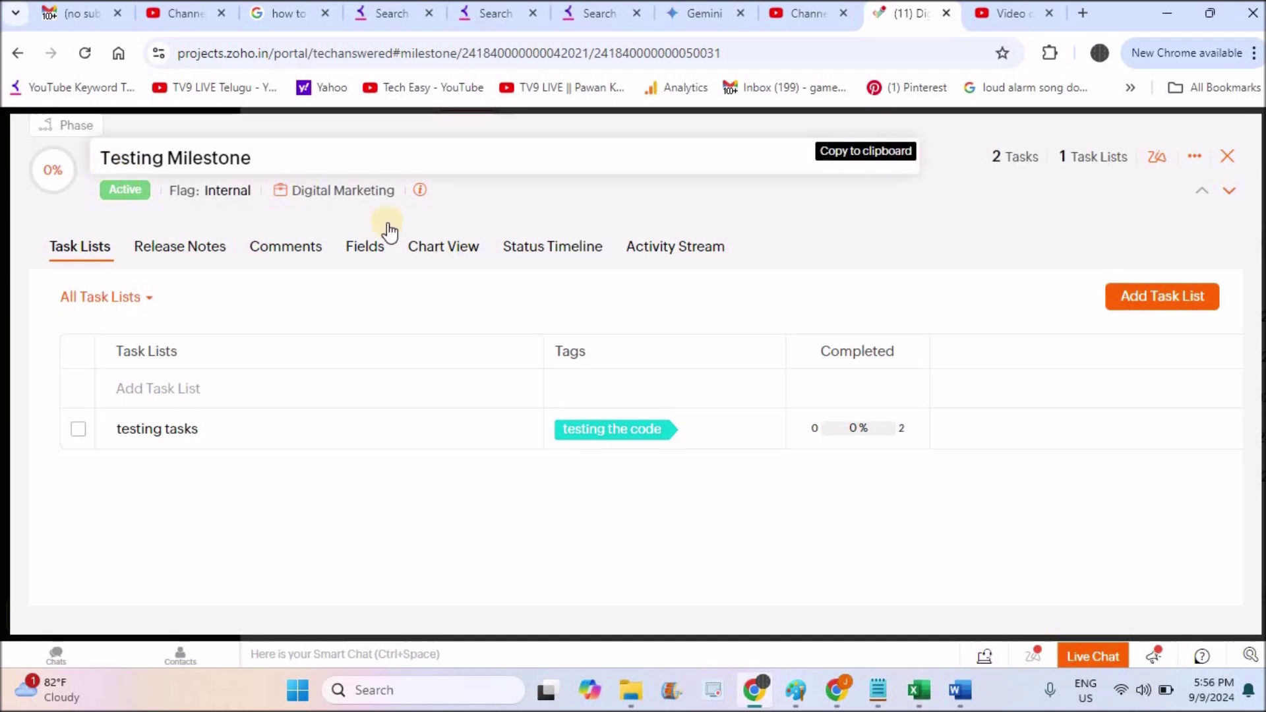
Review Testing Milestone's status, owner and timesheet charts, then close the phase
click(428, 250)
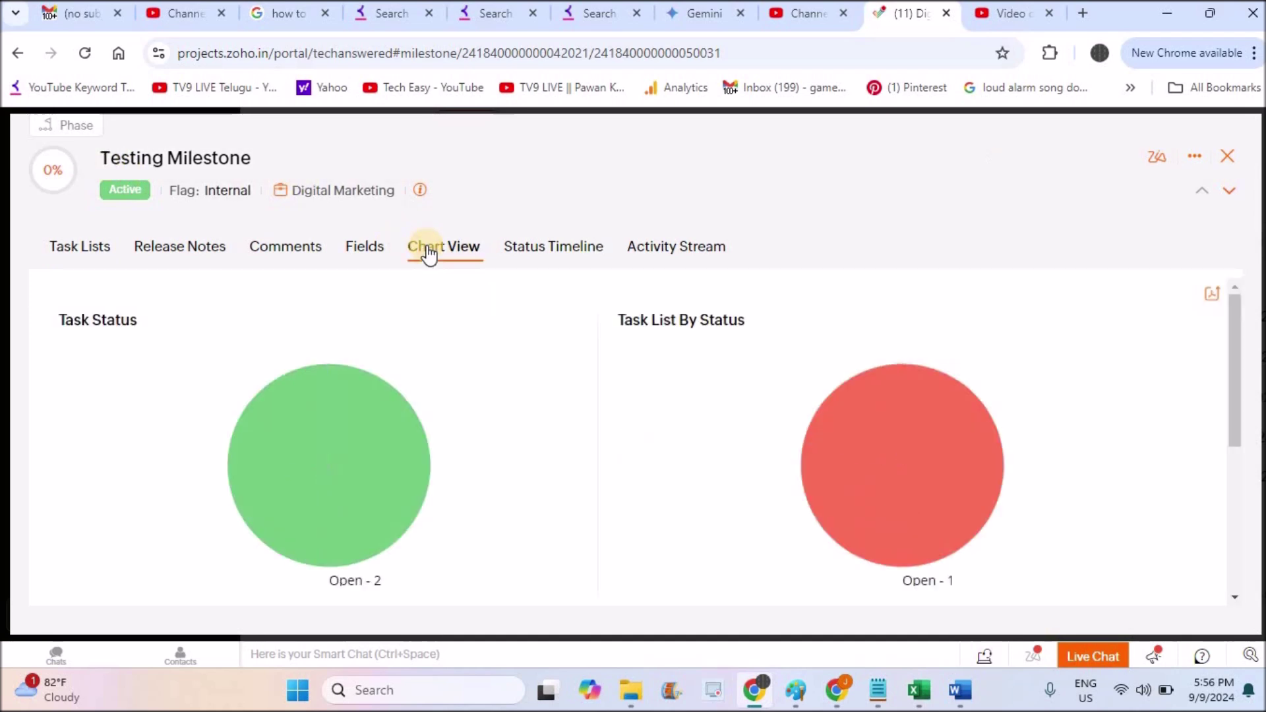
click(1230, 544)
drag(1231, 487, 1229, 373)
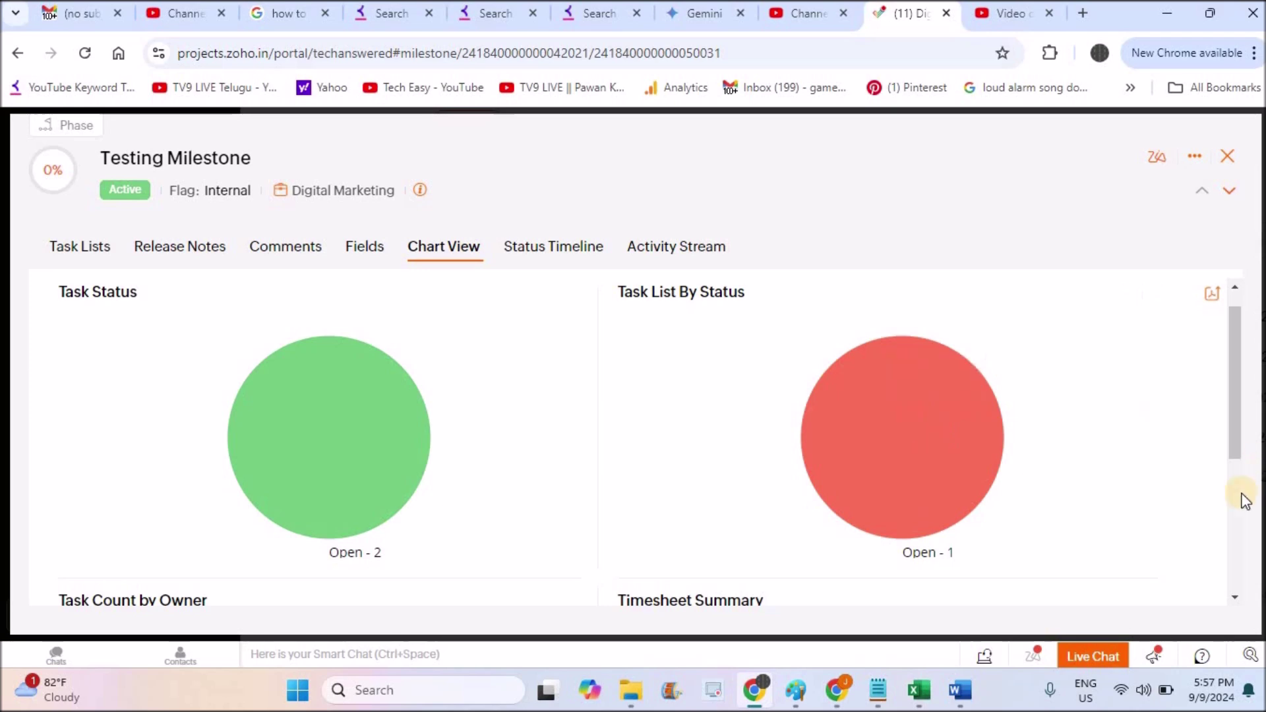
click(1236, 516)
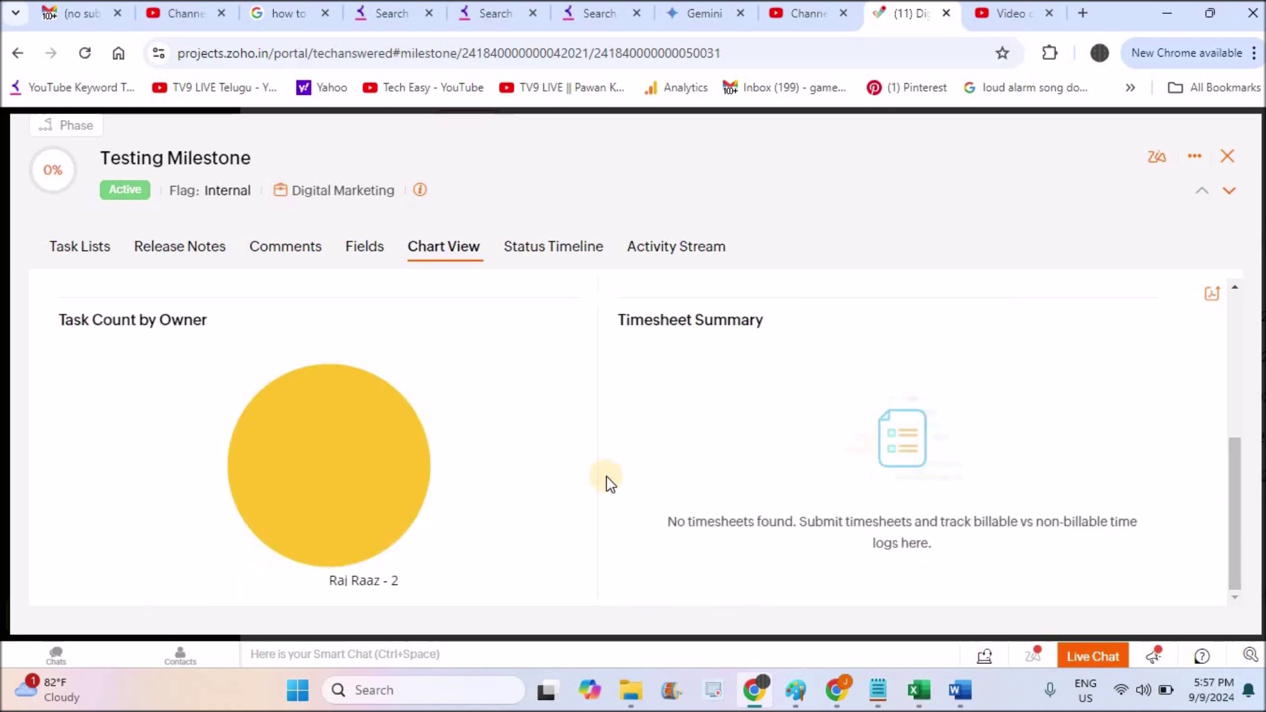
click(1229, 320)
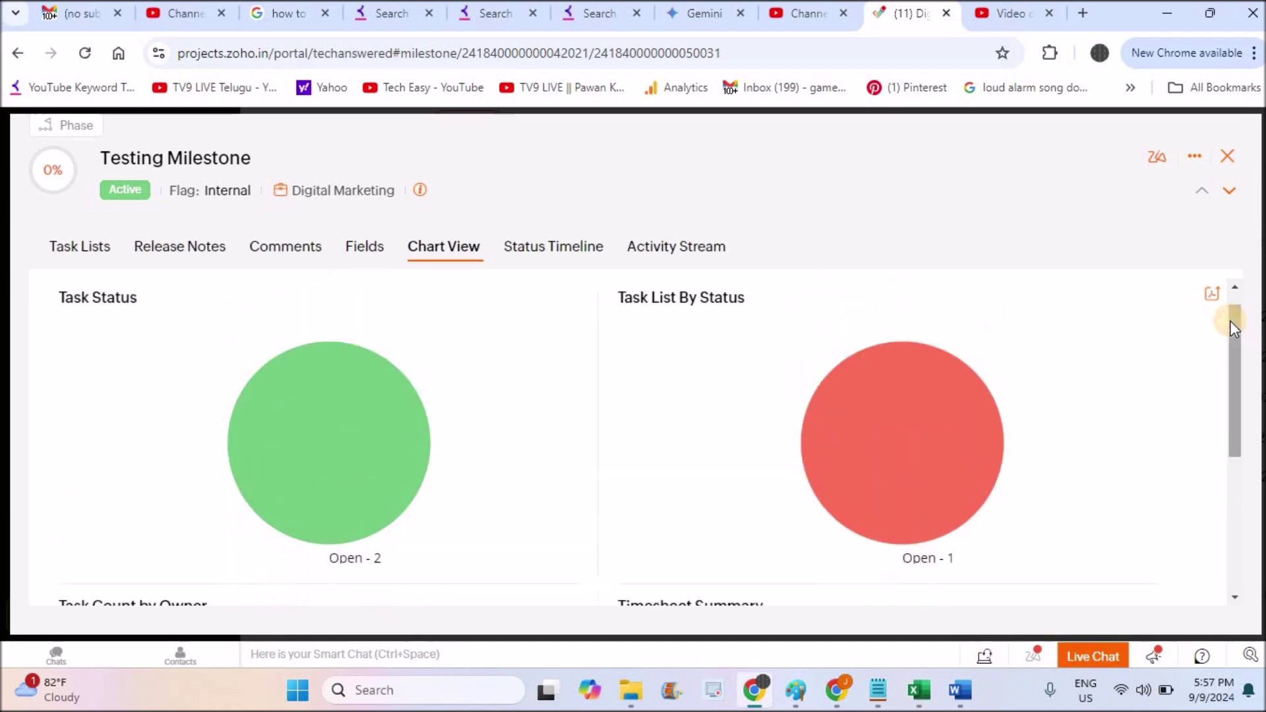
click(1221, 158)
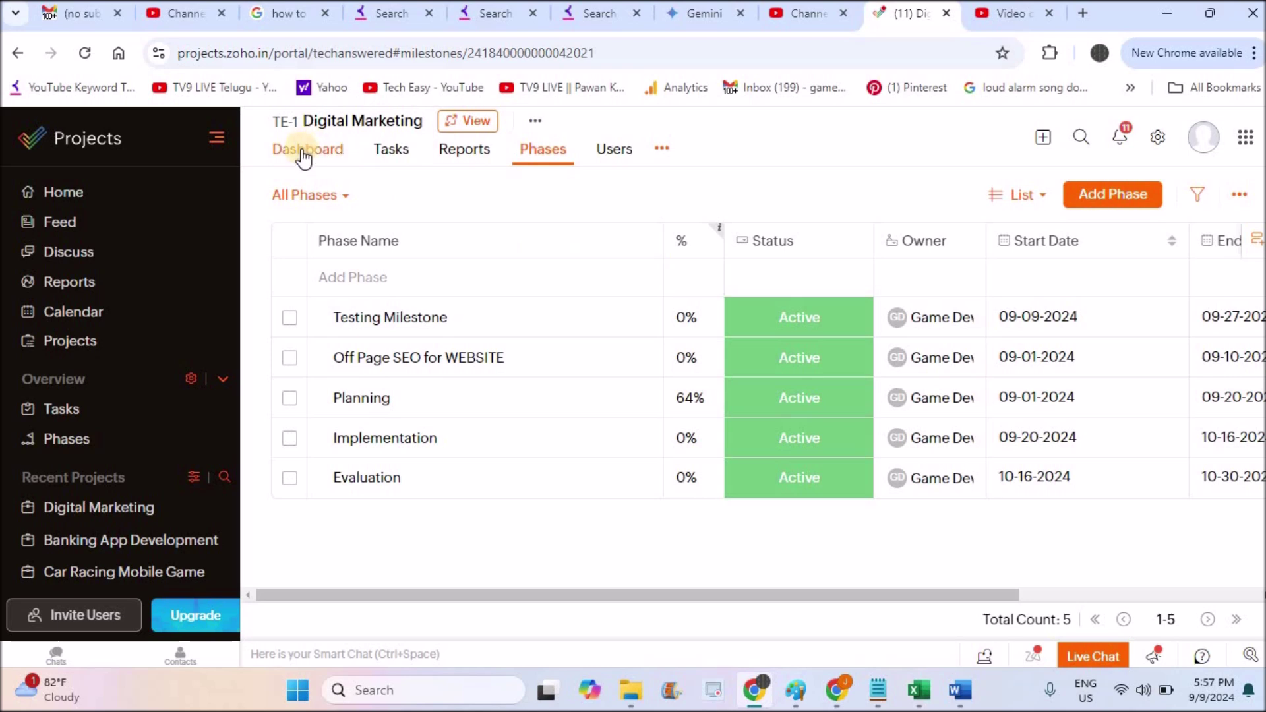
click(302, 153)
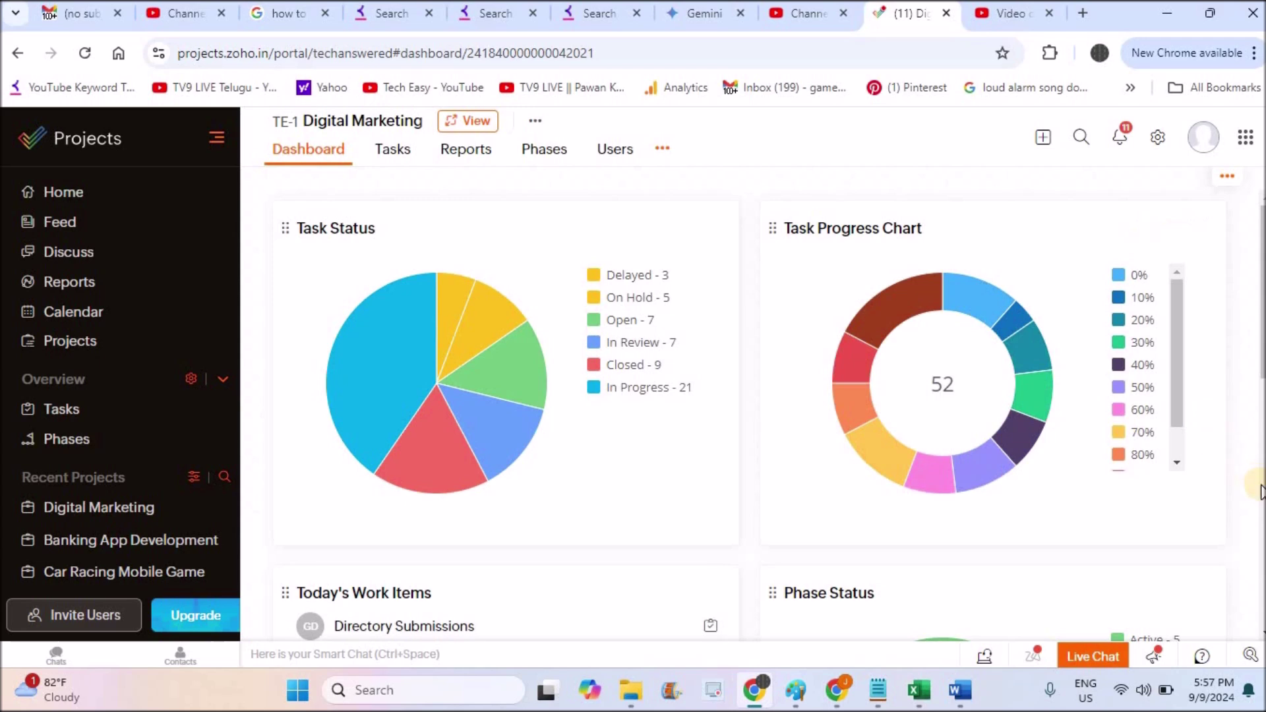
scroll(1261, 491, down, 4)
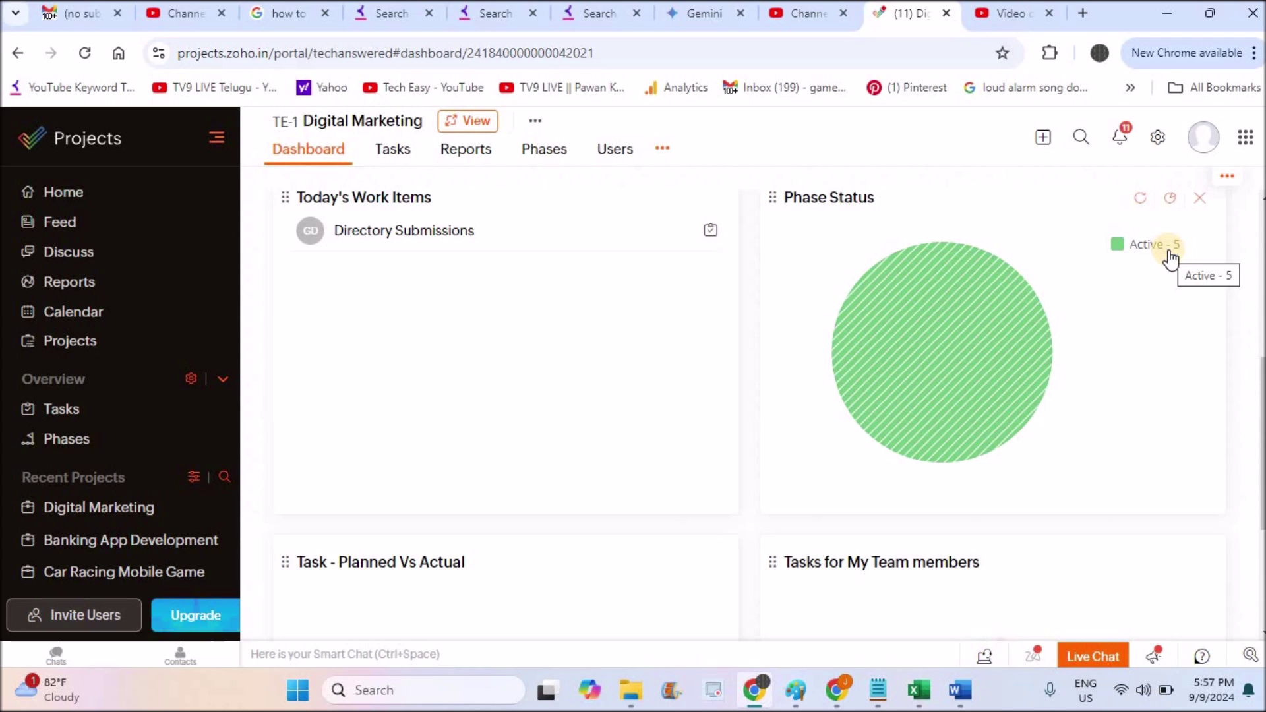
click(543, 154)
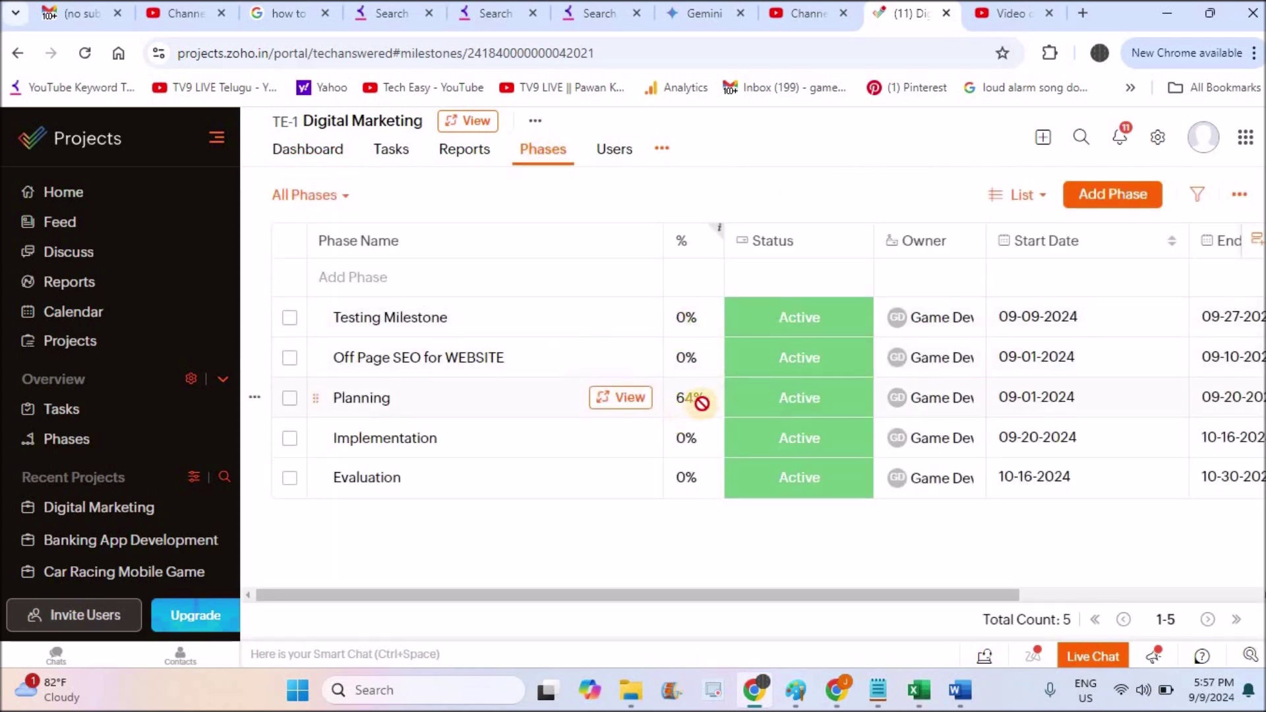
Reopen the Planning phase to list Marketing Strategy and Resource Planning and Budget
click(619, 401)
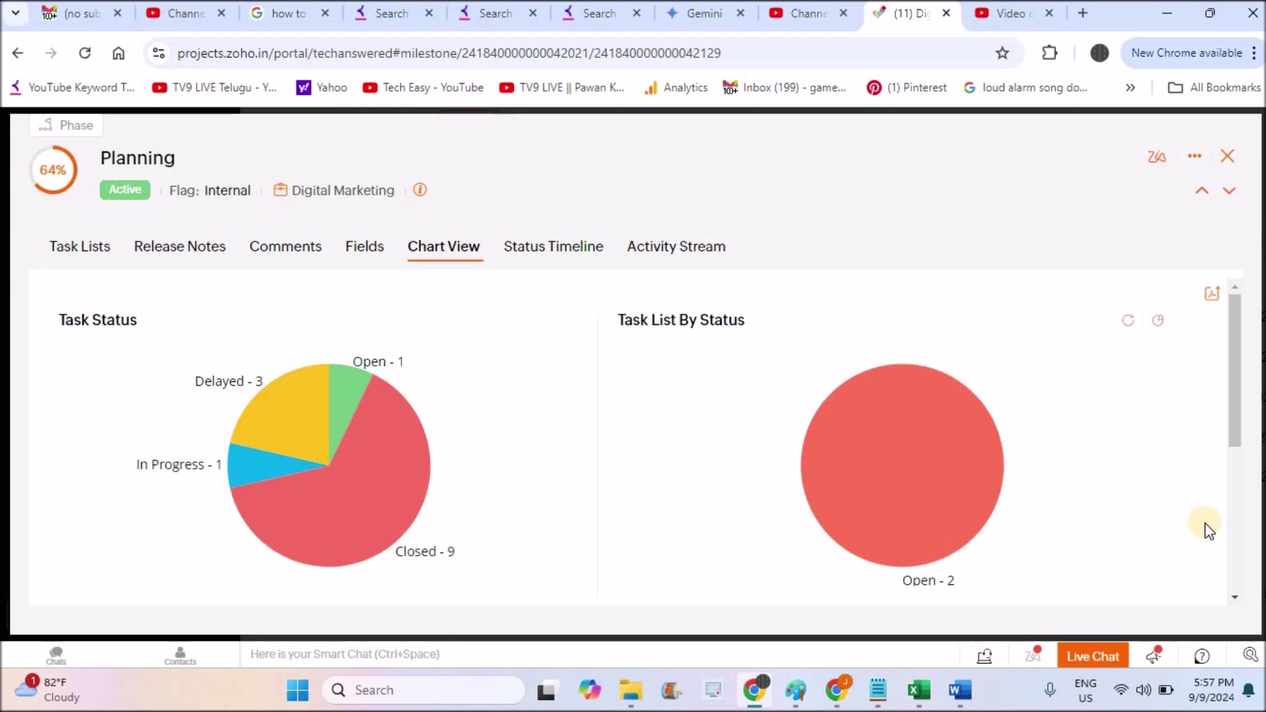
drag(1238, 557, 1232, 351)
click(1226, 155)
mouse_move(494, 397)
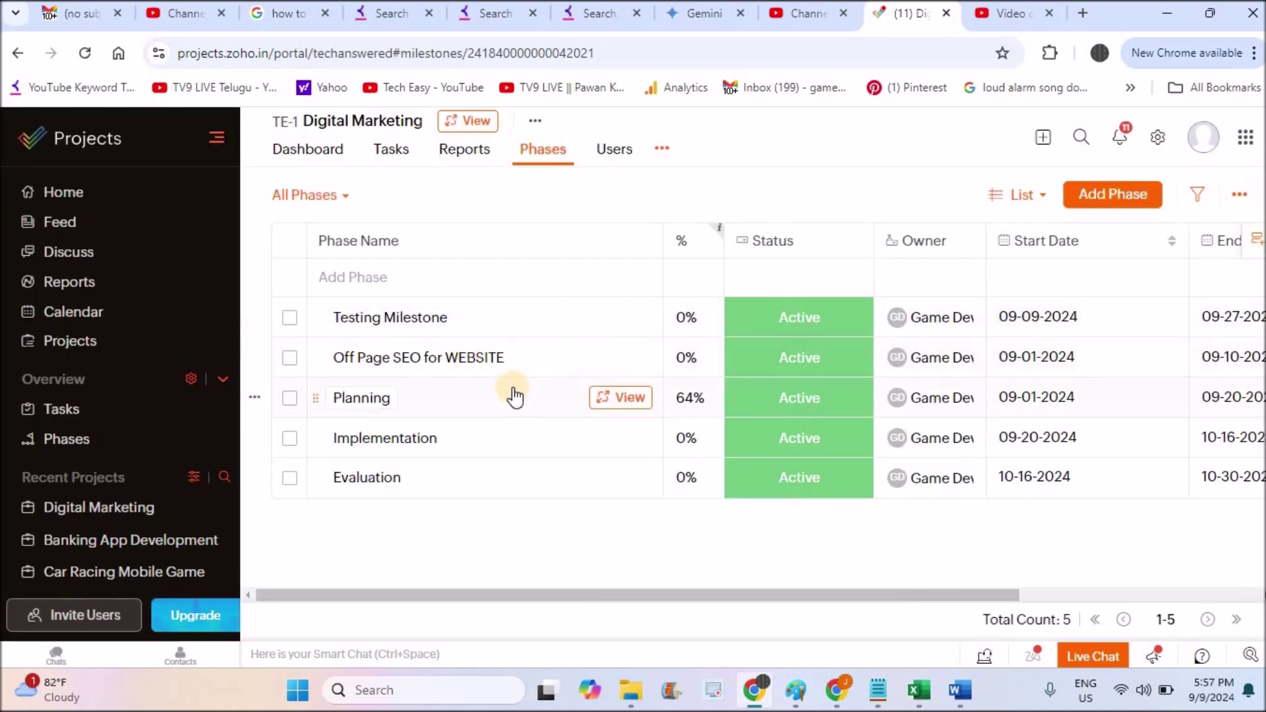
click(630, 401)
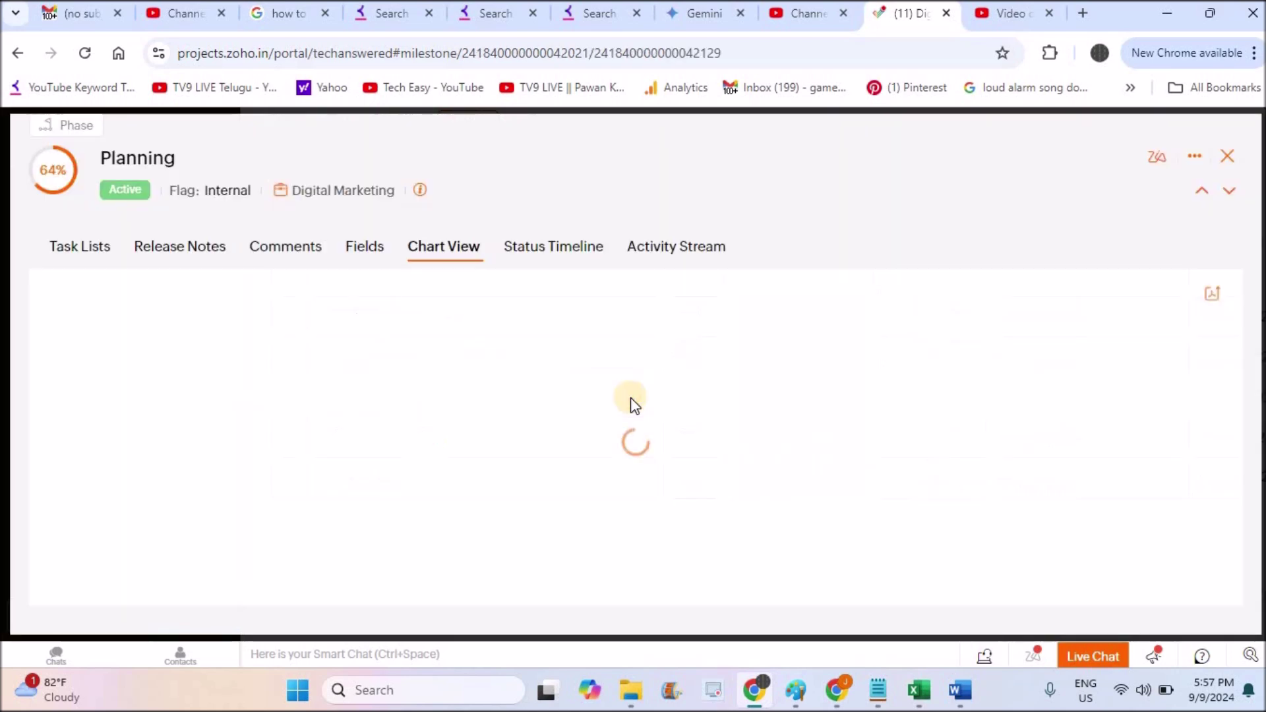
click(101, 255)
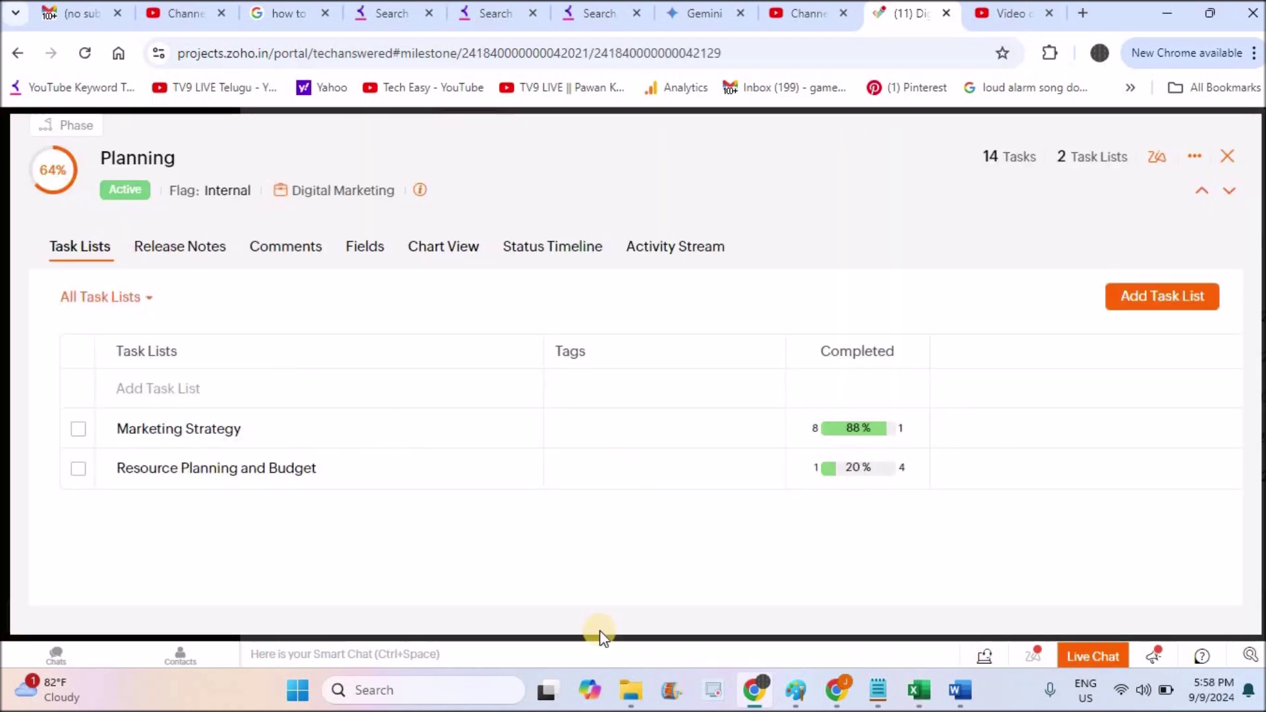